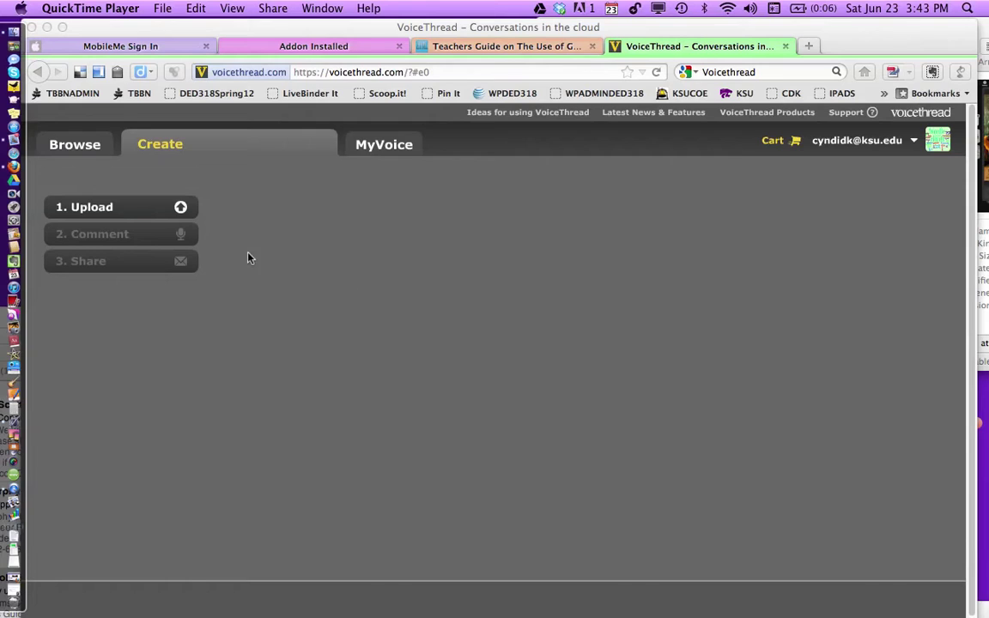
Open the upload options and look over the external media sources offered for importing content.
left_click(182, 212)
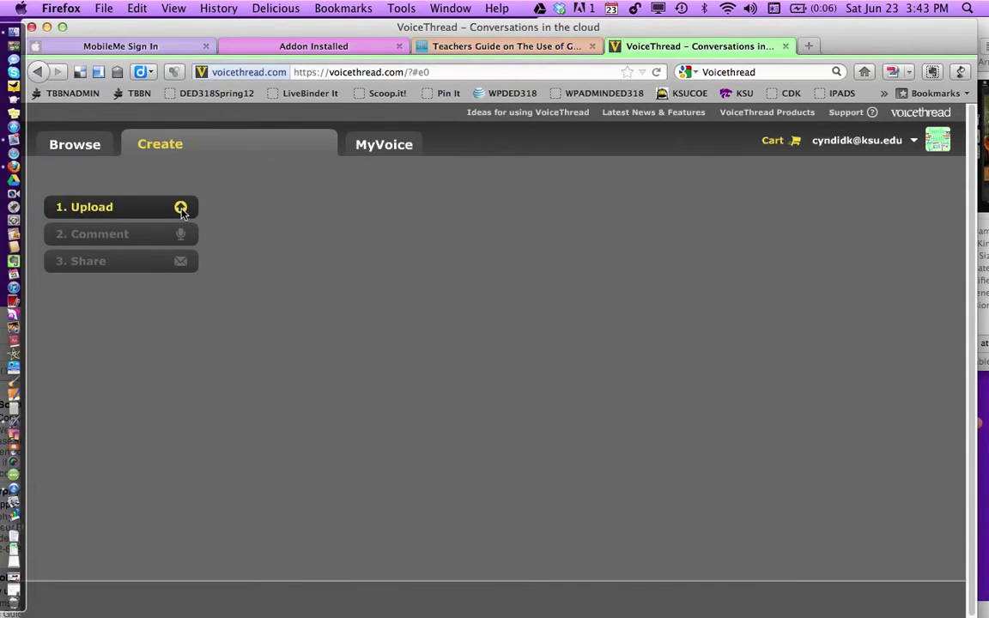
left_click(115, 216)
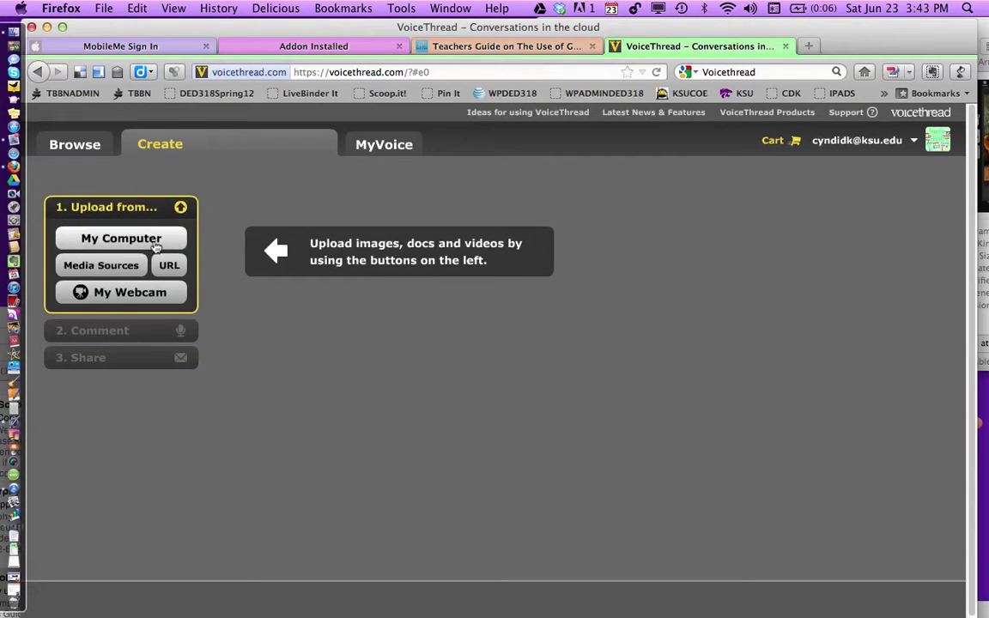
left_click(105, 268)
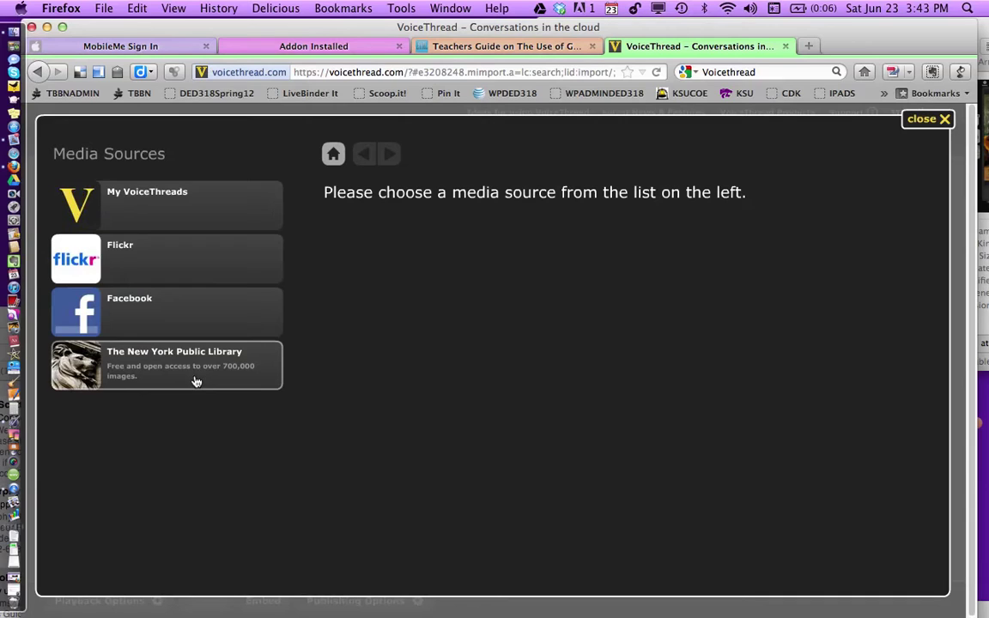
left_click(944, 119)
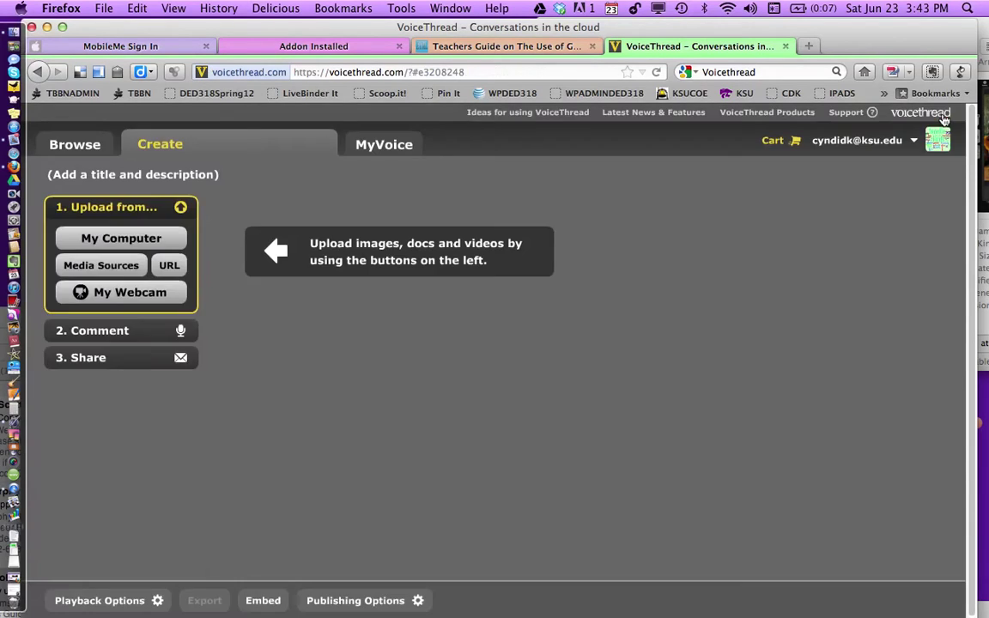
Start an upload from a URL and open the Google Images search page in a new browser window.
left_click(170, 266)
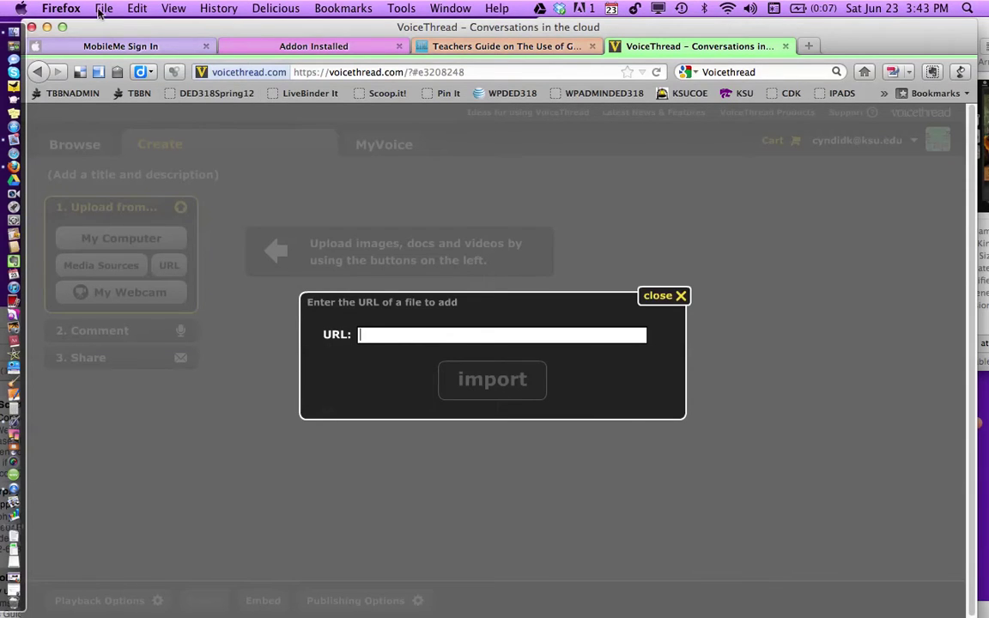
left_click(101, 11)
left_click(116, 43)
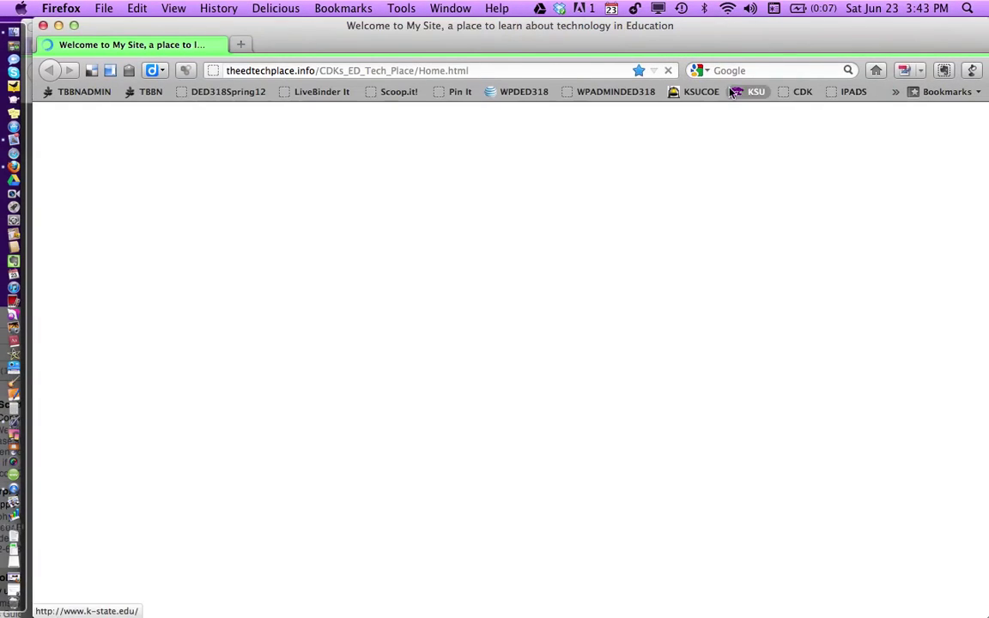
left_click(737, 71)
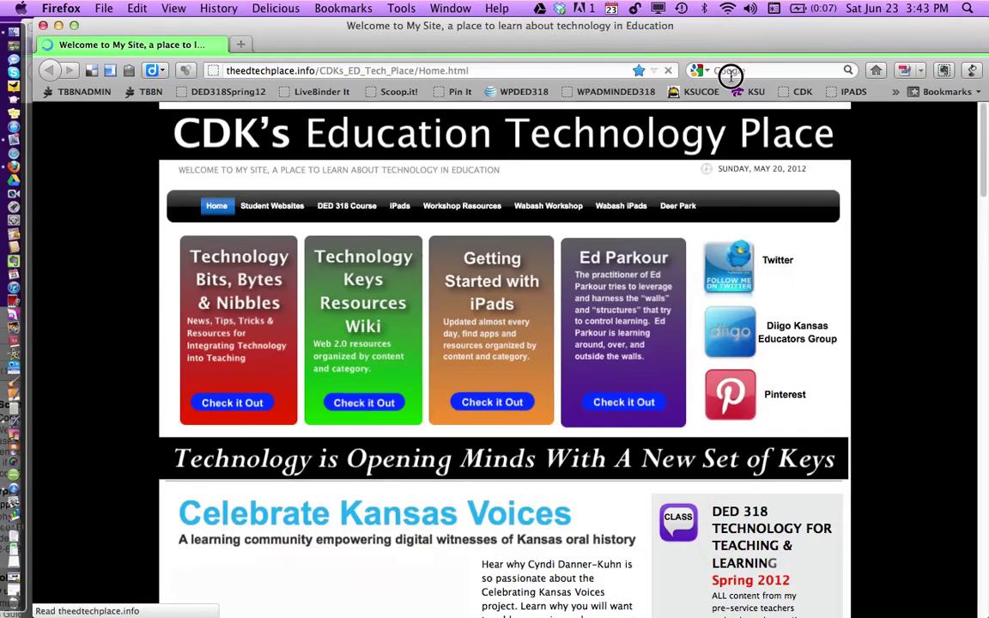
type("Google images")
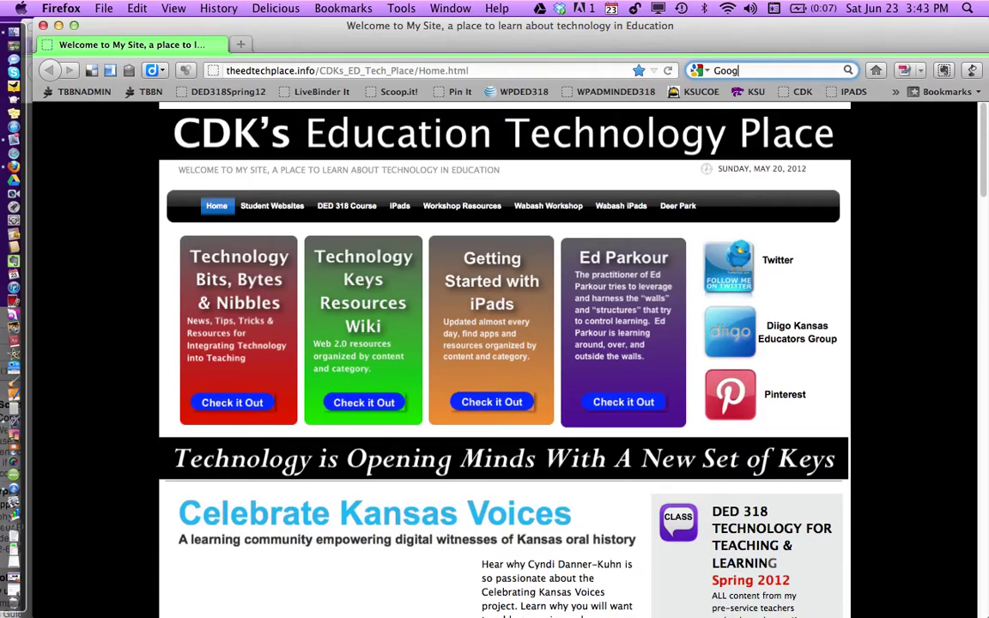
key("Return")
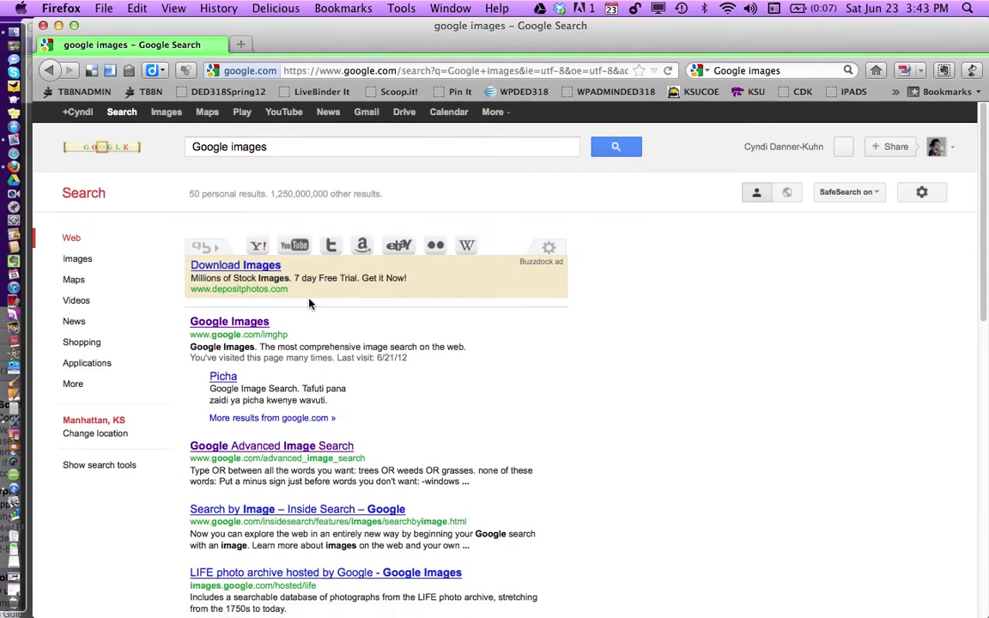
left_click(264, 327)
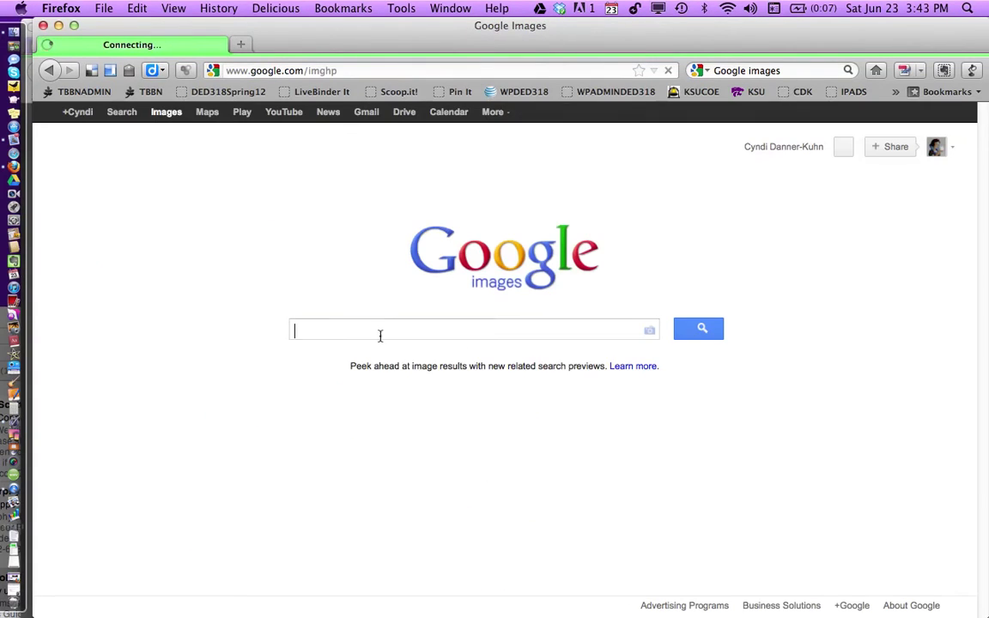
Search Google Images for "dog" and open worlds-strongest-dog.jpg at full size.
left_click(348, 330)
type("dog")
key("Return")
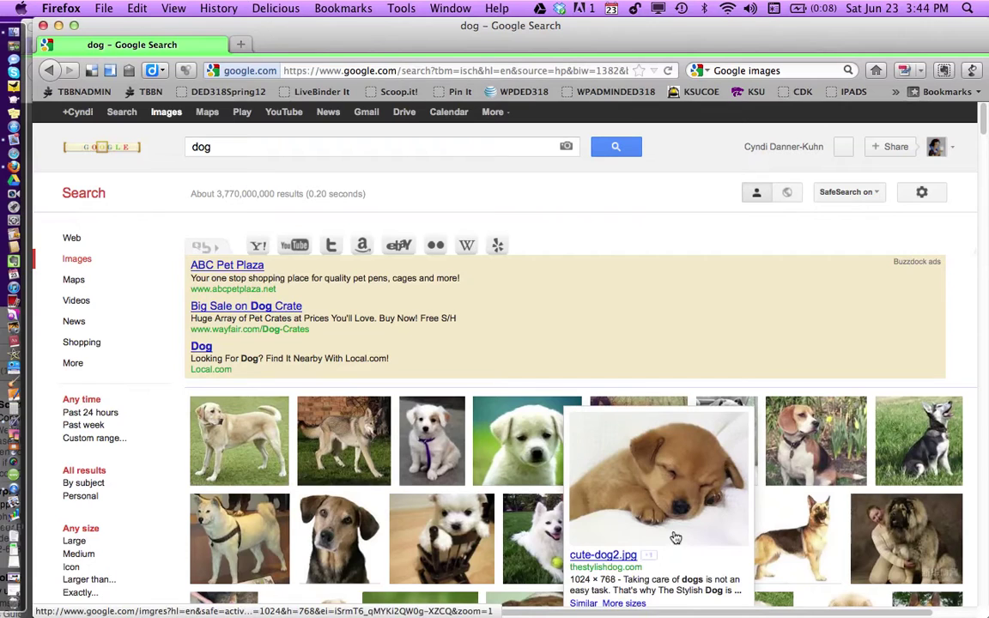
left_click(737, 424)
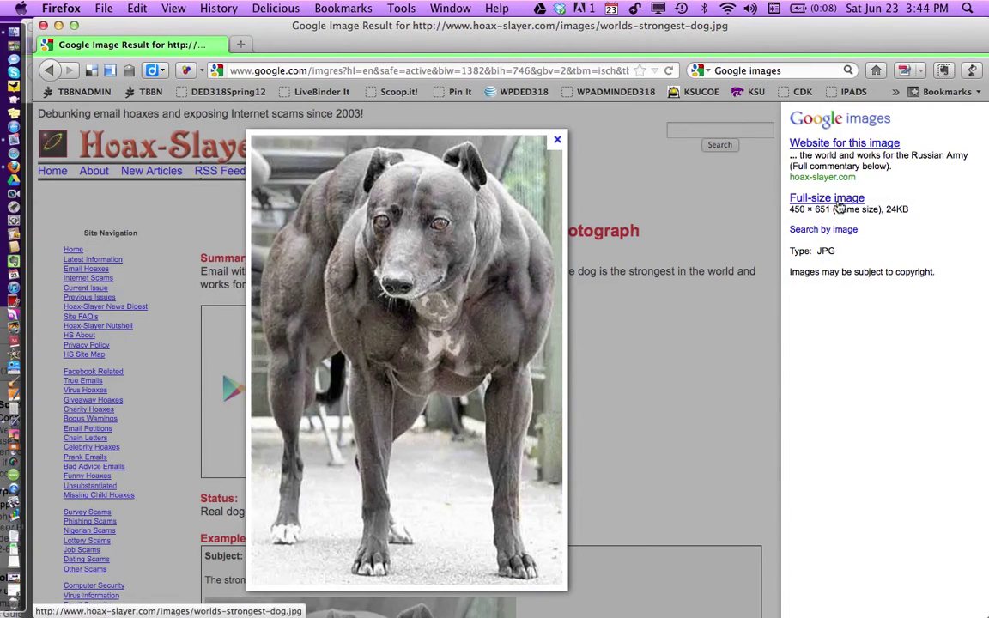
left_click(838, 204)
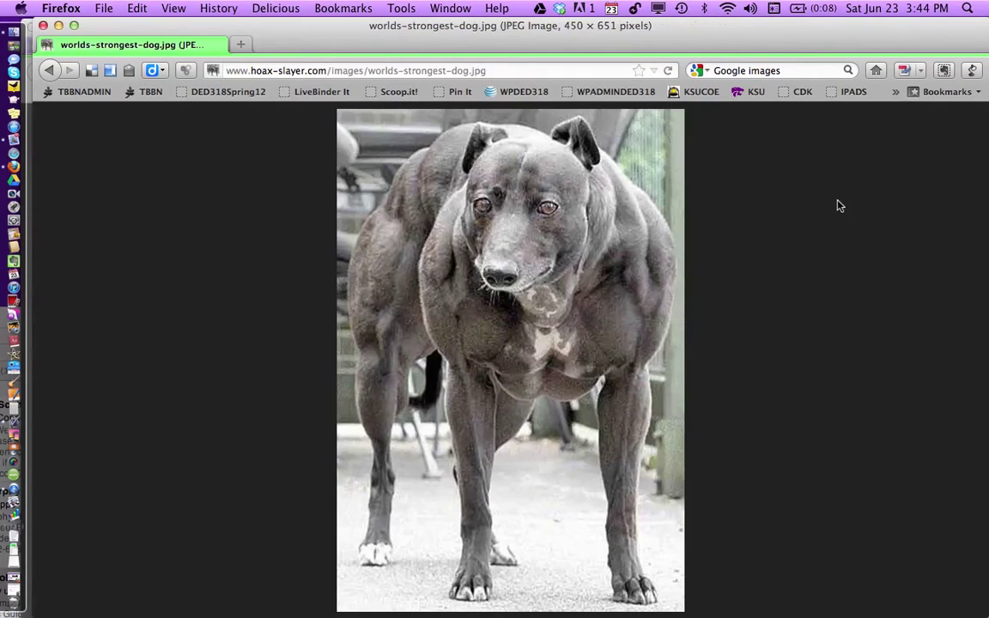
Copy the web address of worlds-strongest-dog.jpg and import the picture into the VoiceThread from that URL.
left_click(496, 70)
key("super+c")
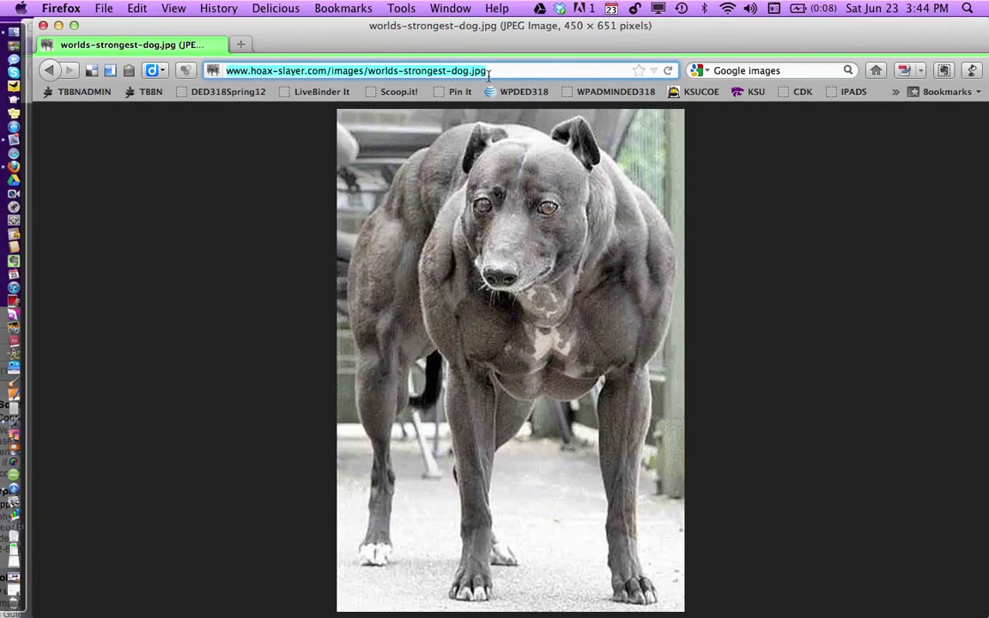
left_click(59, 25)
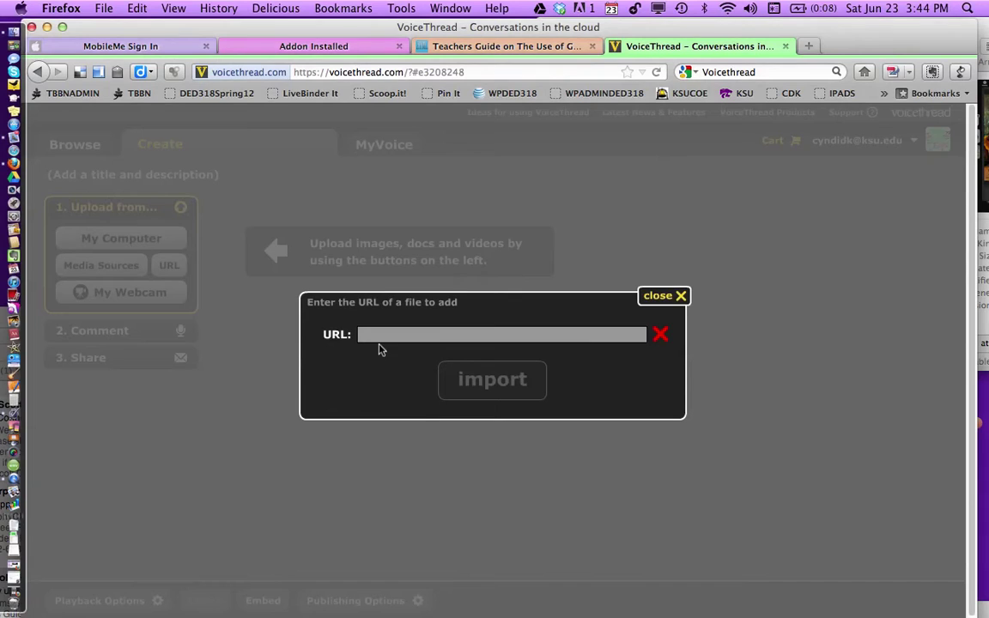
left_click(377, 338)
key("super+v")
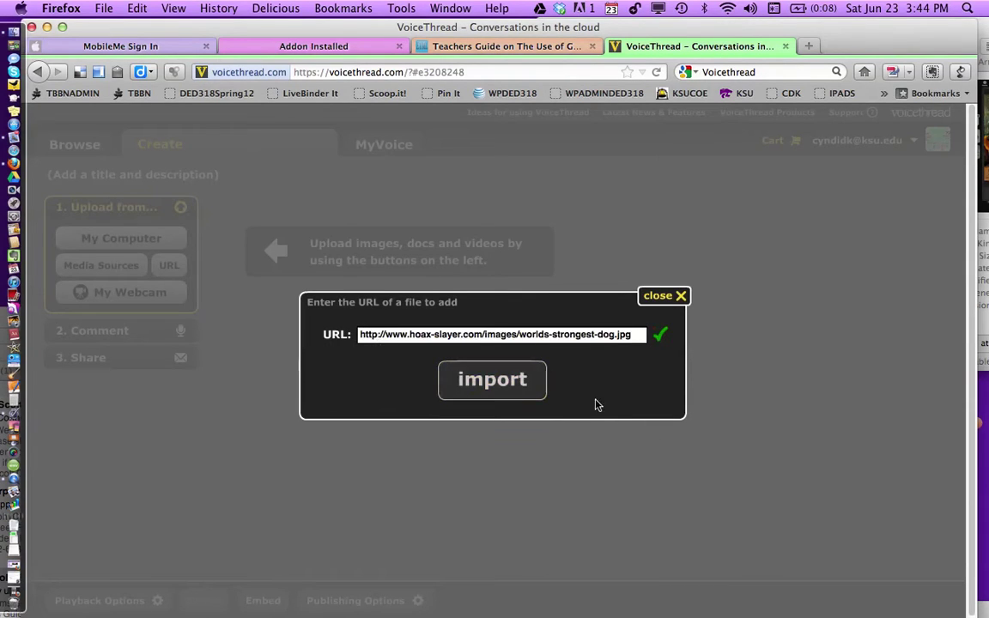
left_click(521, 392)
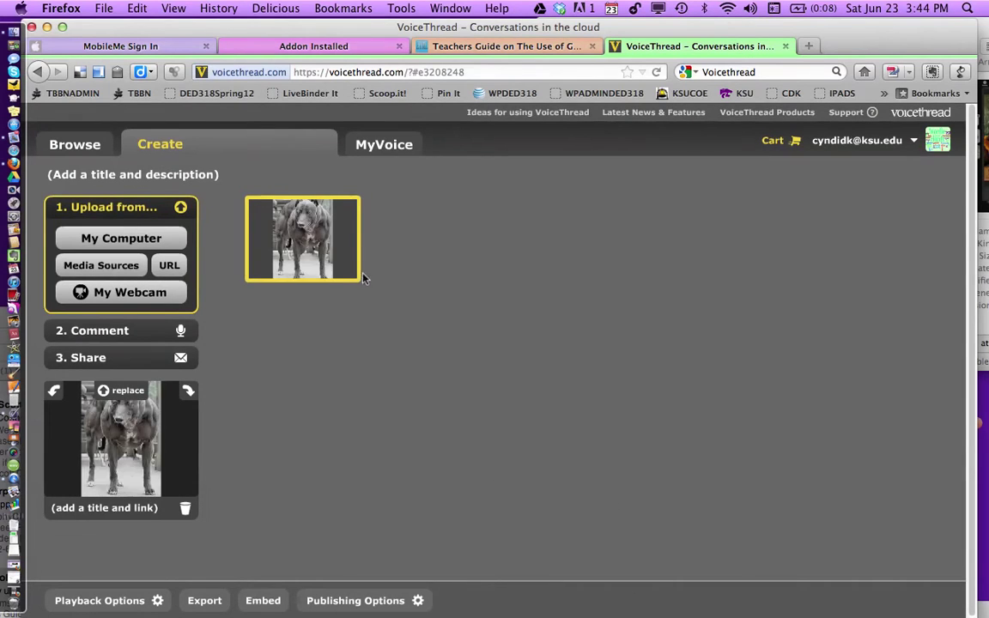
Upload the eight photos from DogOfWar2-s through ATT00049 in the computer's iPhoto album "doges 5".
left_click(135, 243)
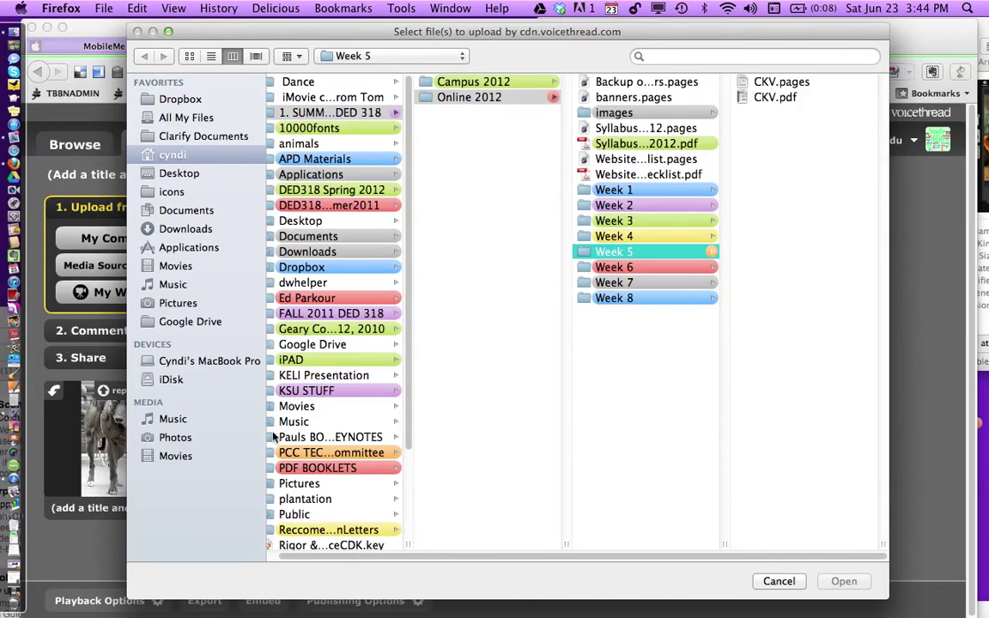
left_click(186, 439)
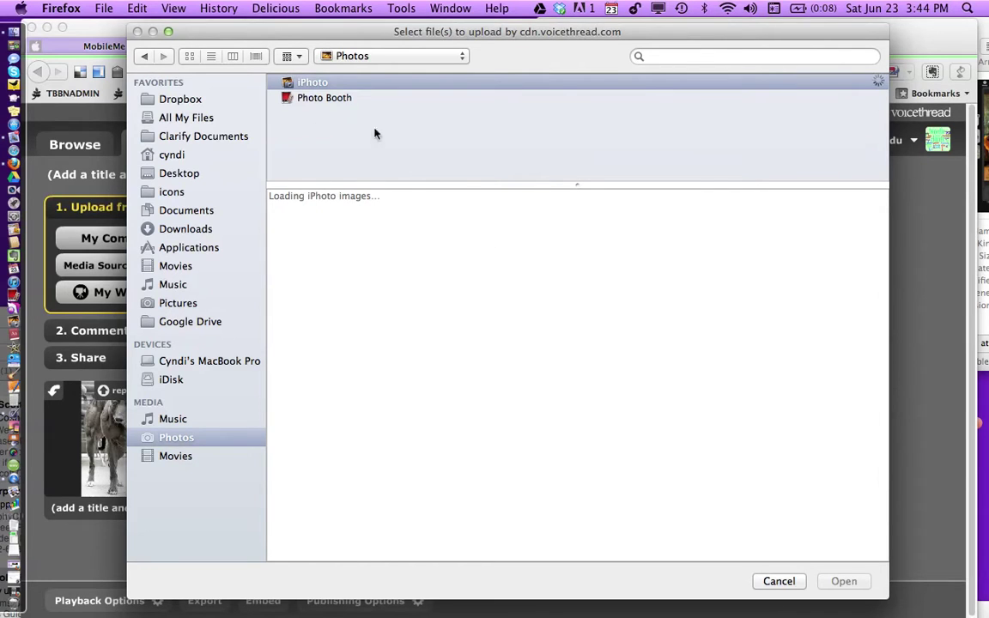
left_click(321, 85)
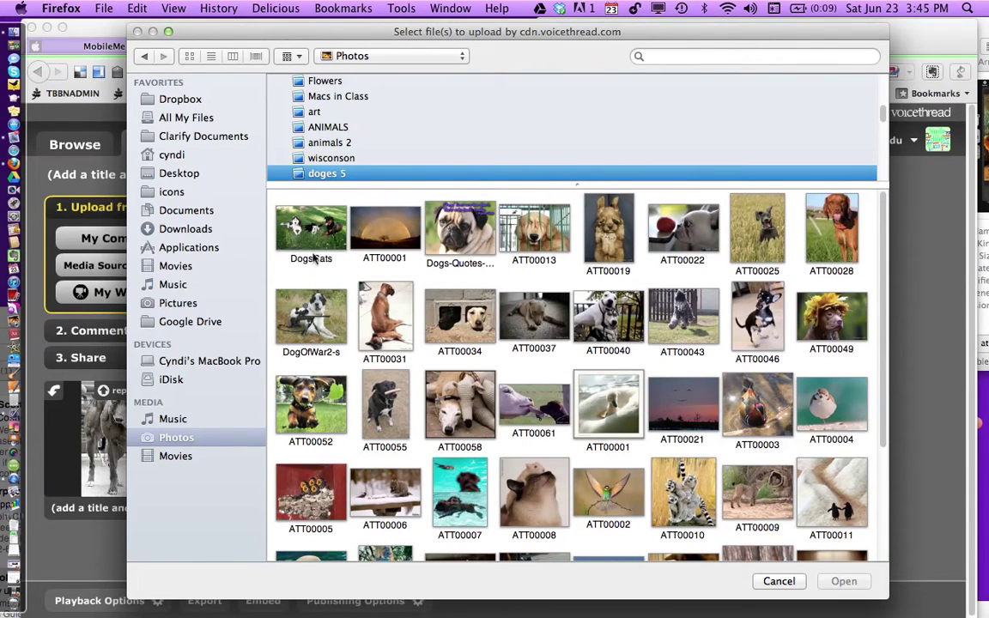
left_click(288, 294)
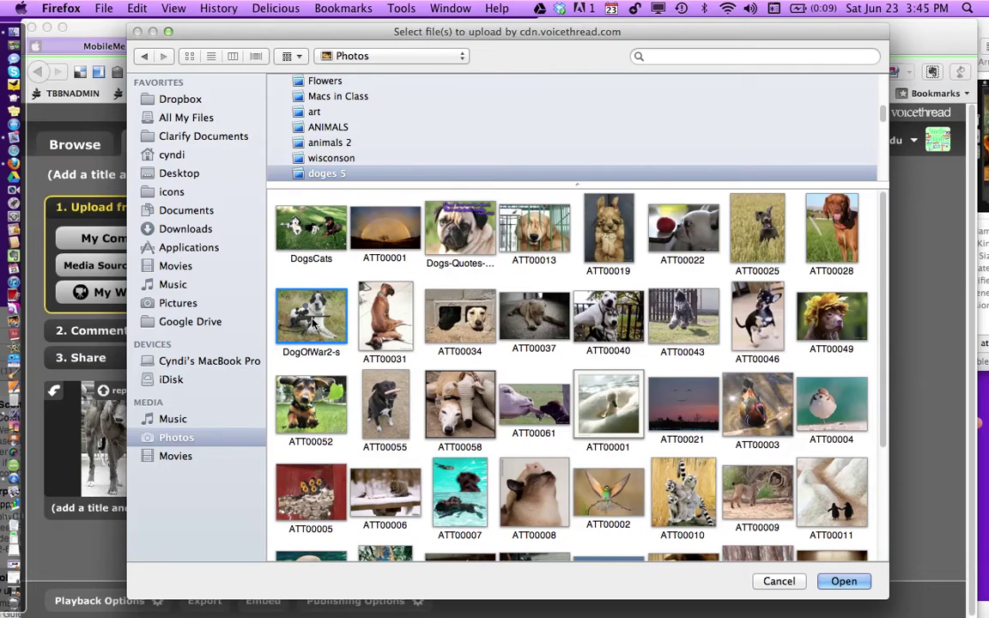
left_click(837, 319, "shift")
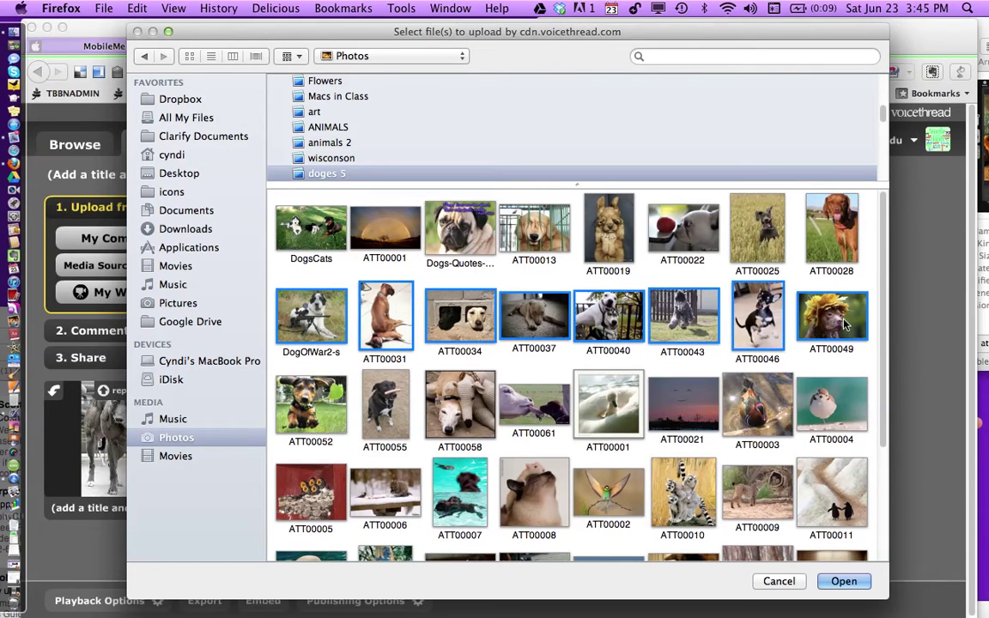
left_click(850, 583)
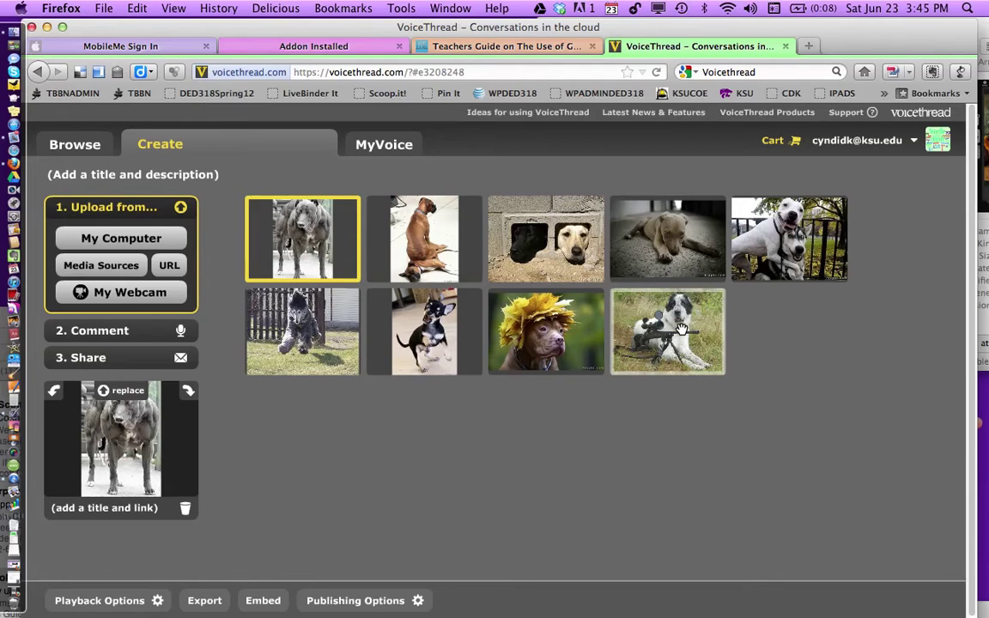
Reorder the pictures: rifle dog first, the pair at the fence before the seated brown dog, and the leaf-crowned dog second.
left_click_drag(681, 329, 275, 240)
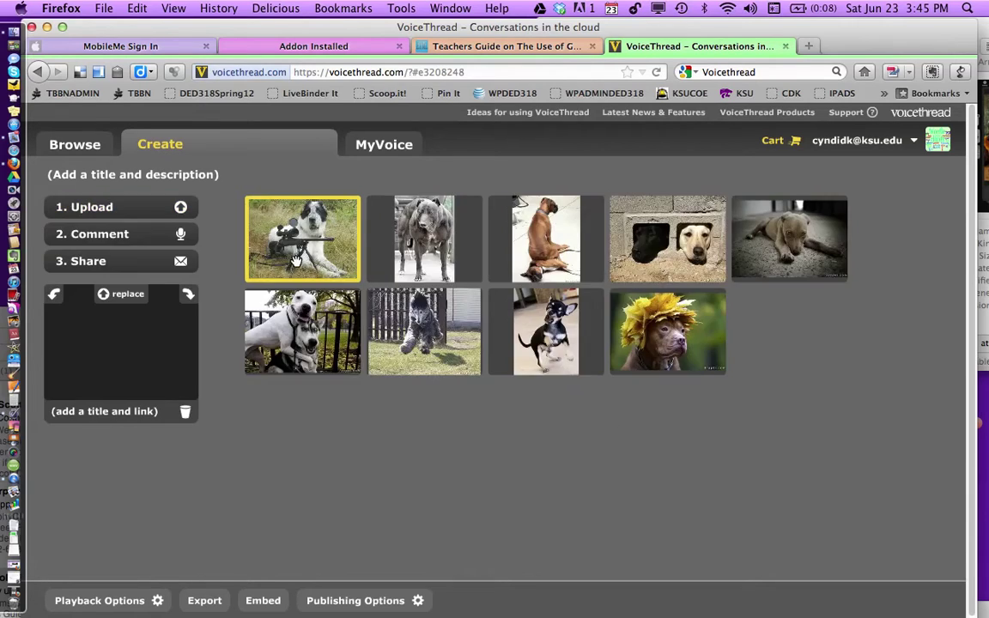
left_click_drag(258, 335, 545, 230)
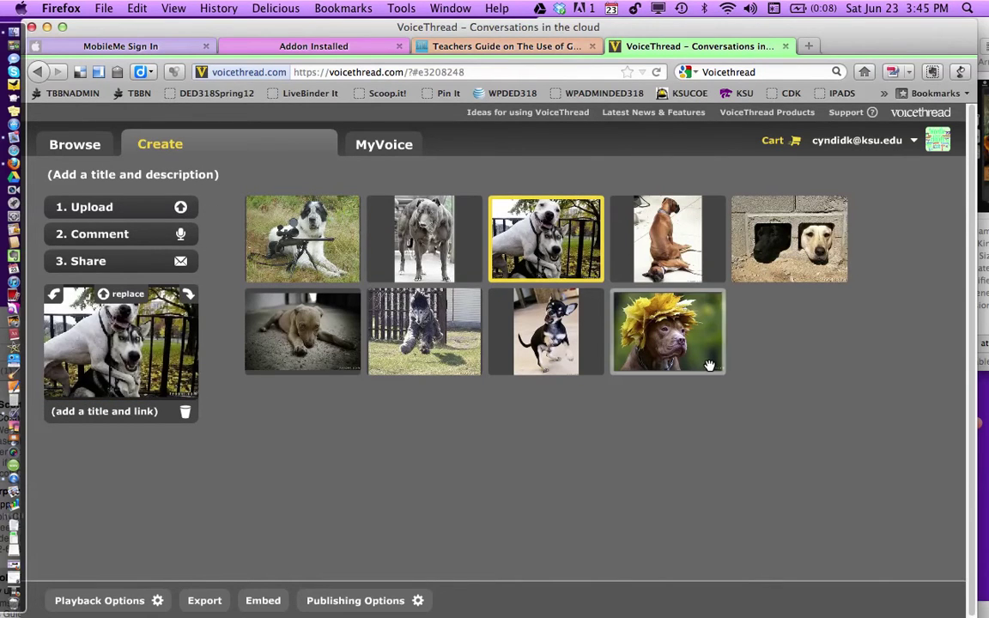
left_click_drag(709, 366, 464, 228)
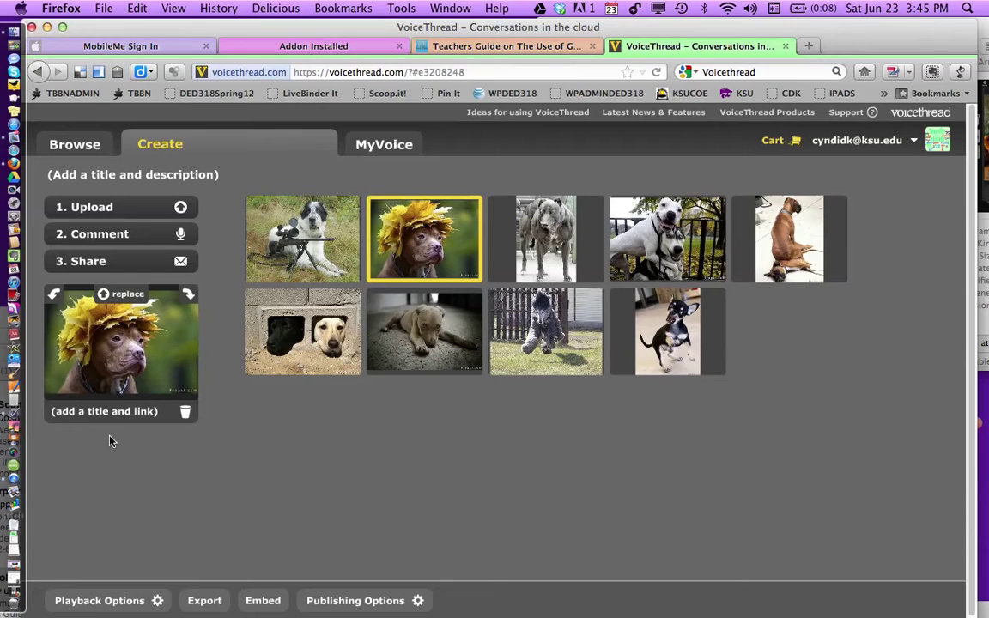
View the page title and link settings of the rifle dog picture without entering anything.
left_click(302, 273)
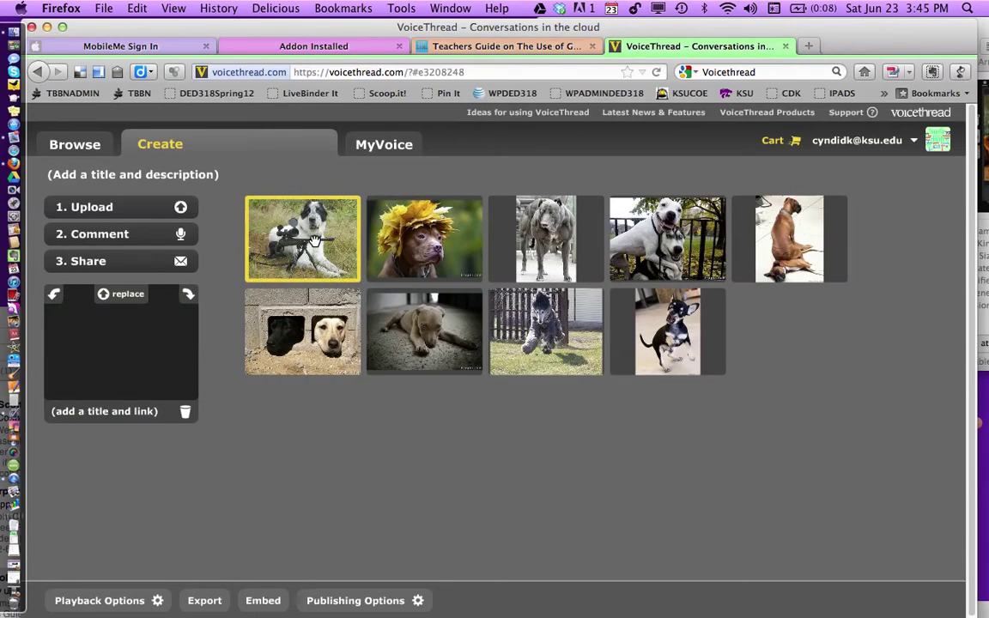
left_click(100, 413)
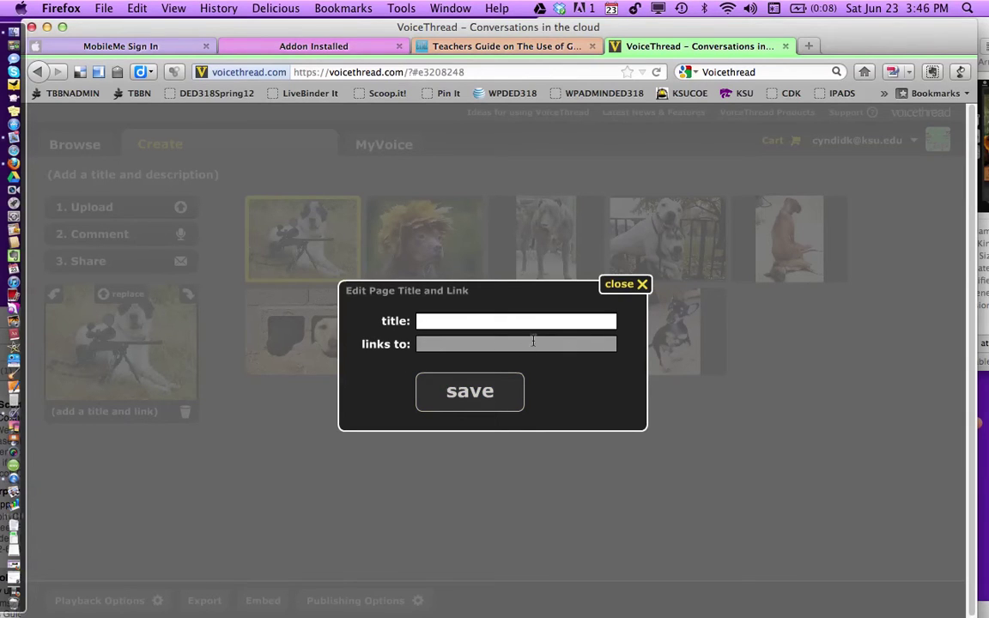
left_click(641, 285)
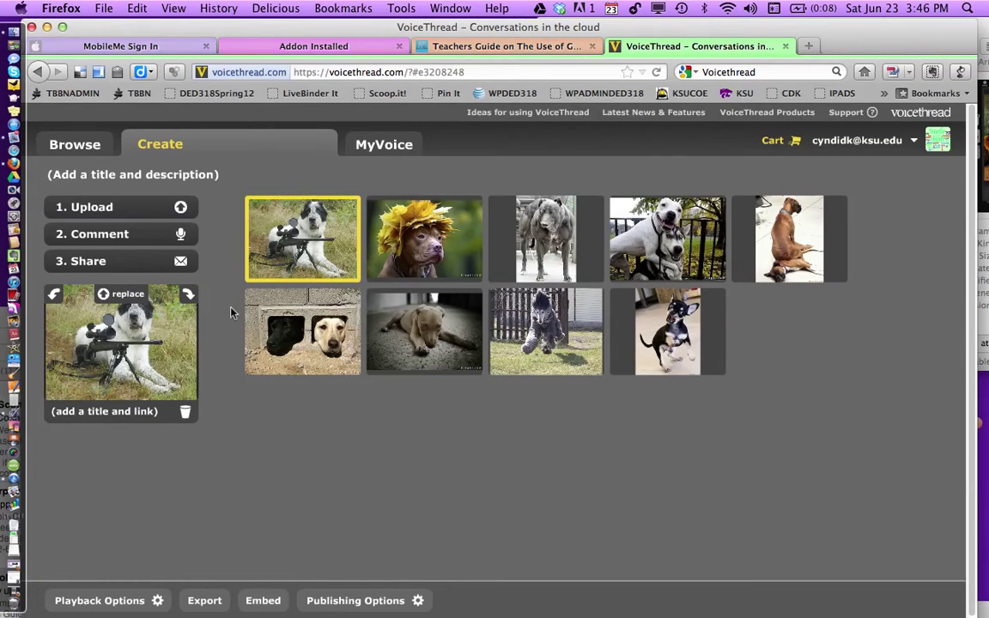
Describe the VoiceThread with the title "dogs", description "hksk" and tags "dogs, voicethread", and save it.
left_click(195, 181)
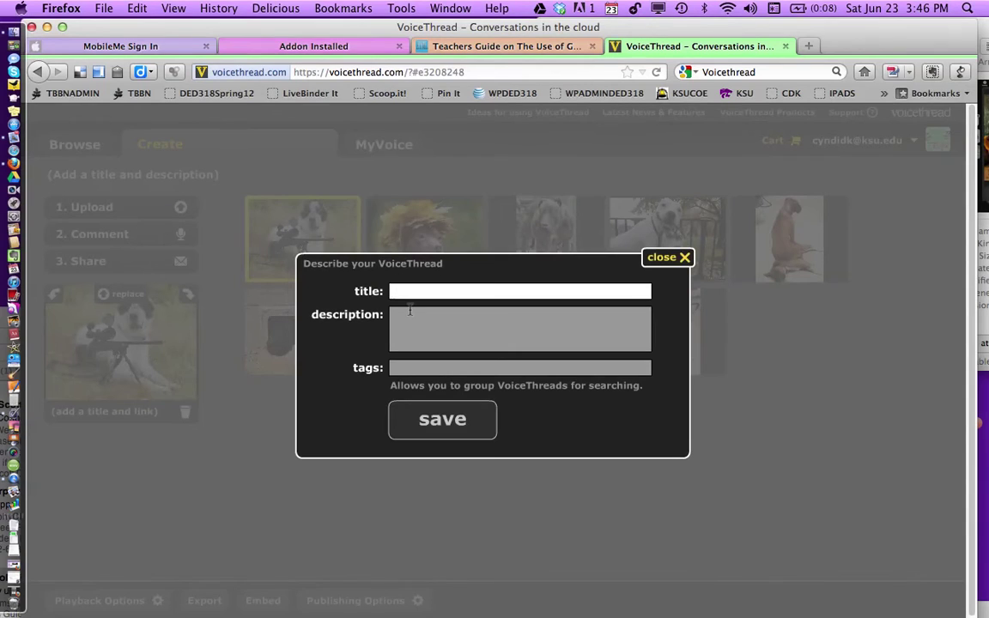
type("dogs")
left_click(438, 328)
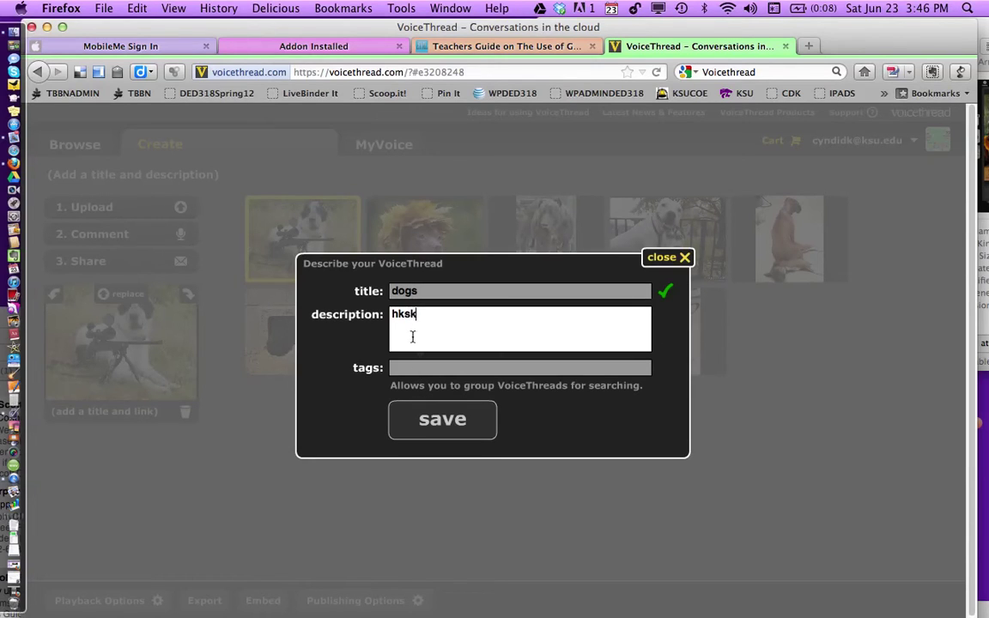
left_click(405, 369)
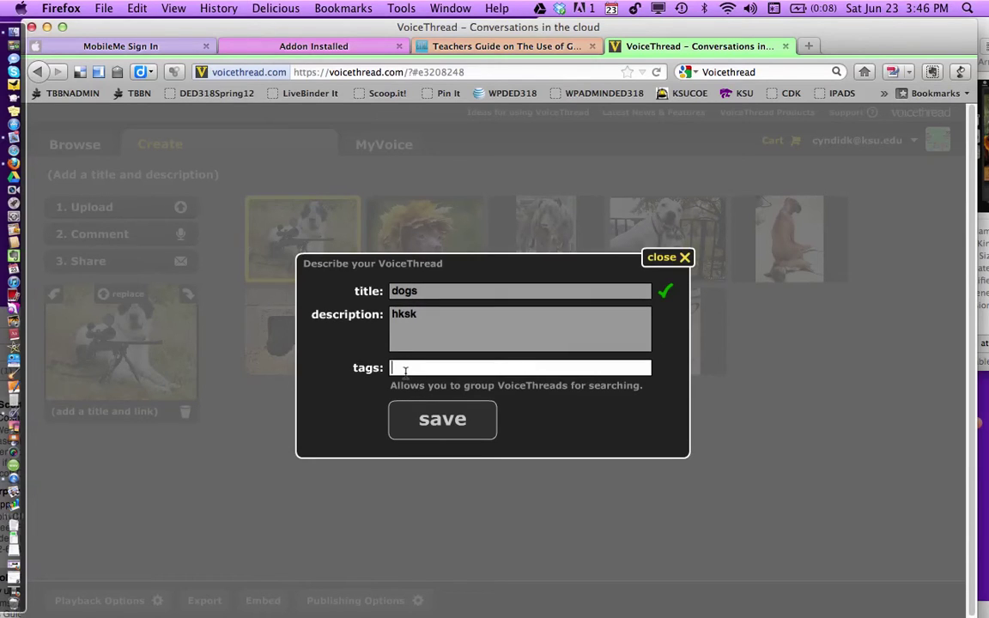
type("dogs, voicethread")
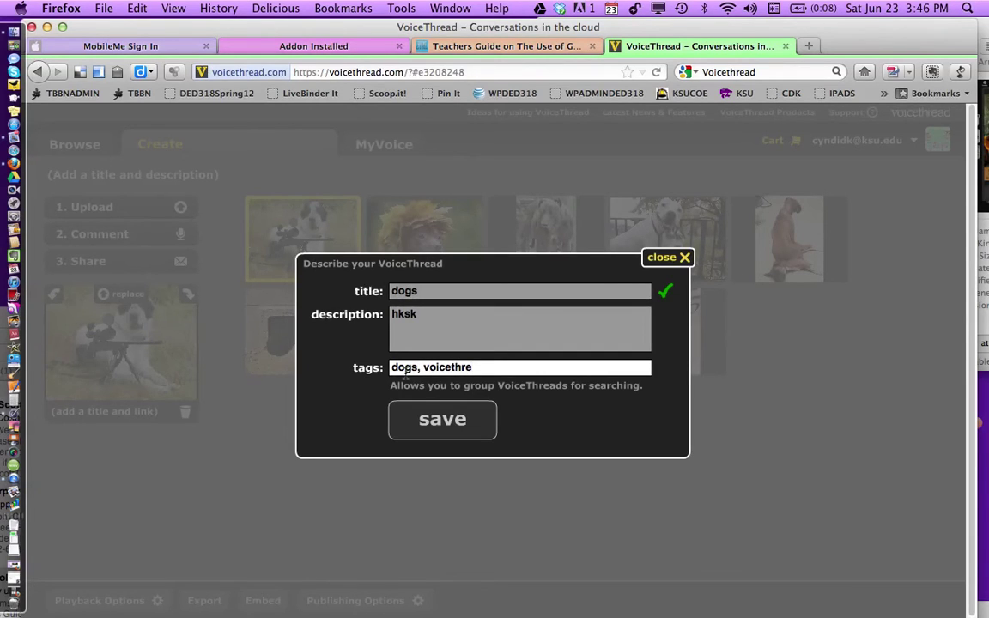
left_click(431, 421)
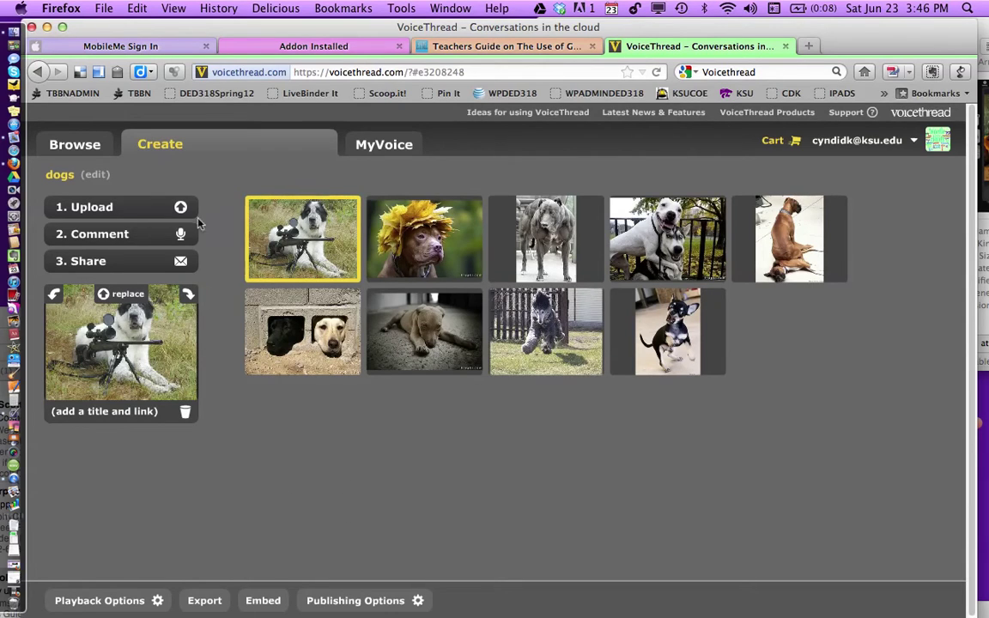
Start commenting on the dogs VoiceThread and show the comment options for the rifle dog picture.
left_click(137, 236)
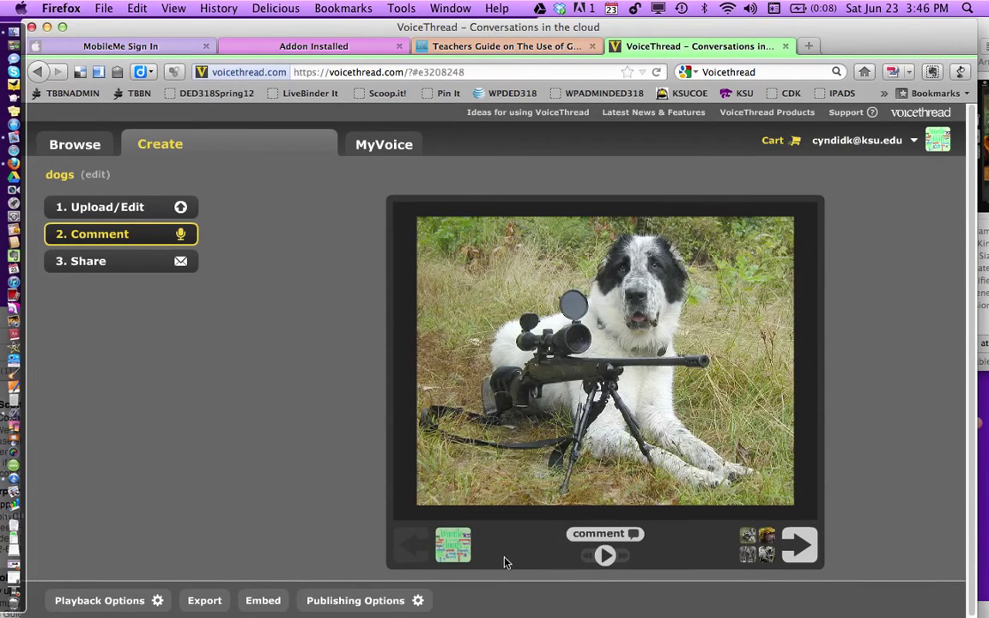
left_click(629, 537)
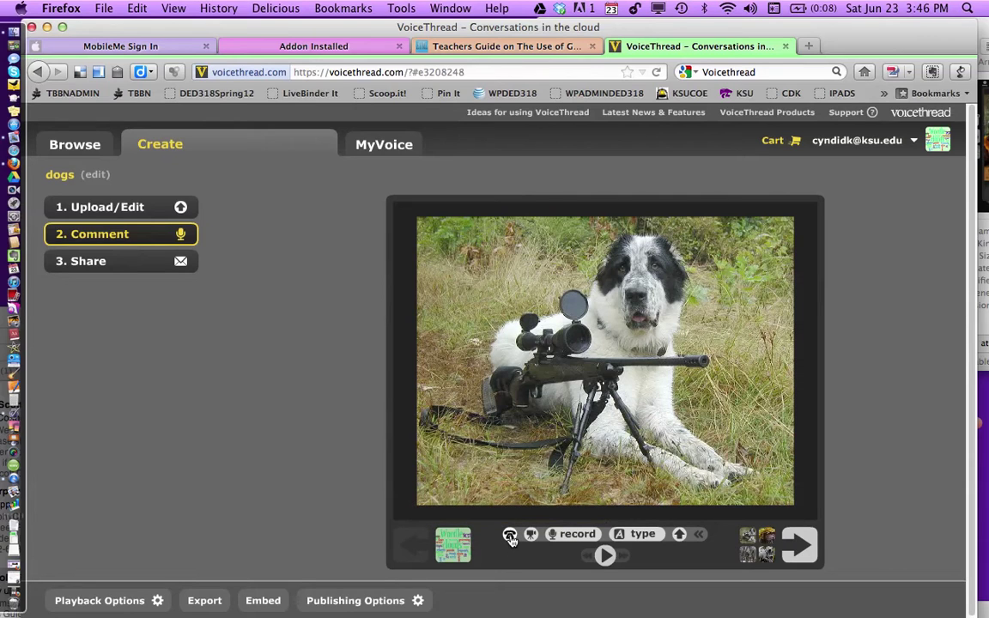
left_click(510, 539)
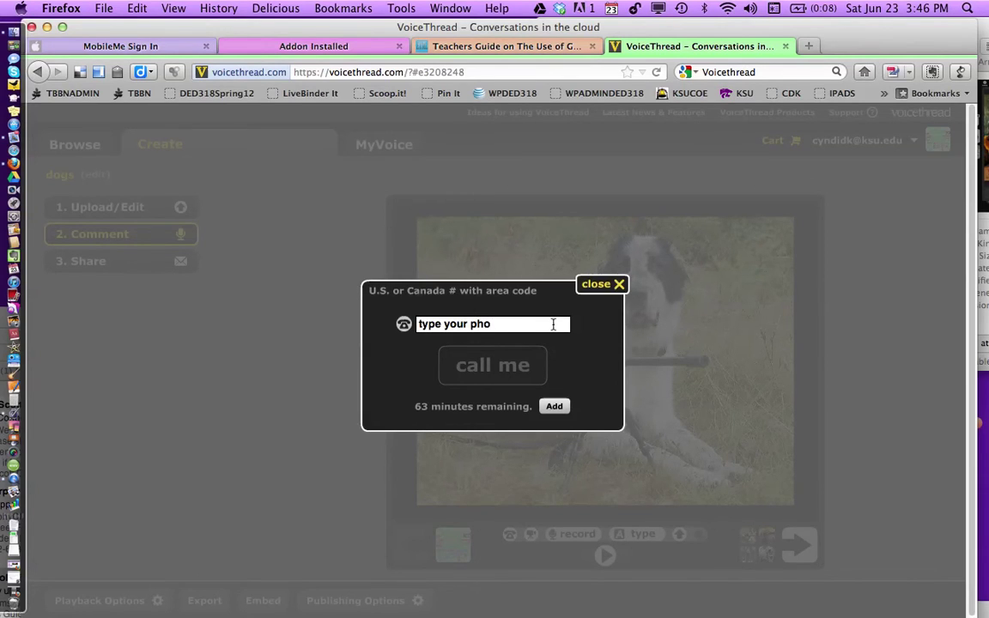
type("ne numer")
left_click(619, 285)
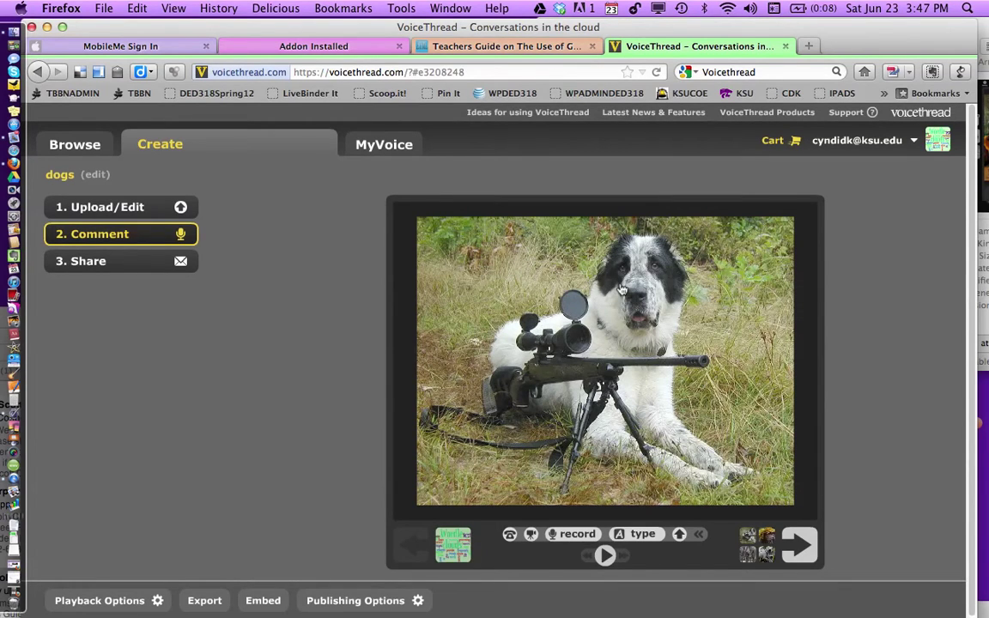
Record a webcam video comment on the rifle dog picture, allowing camera and microphone access, and save it.
left_click(530, 539)
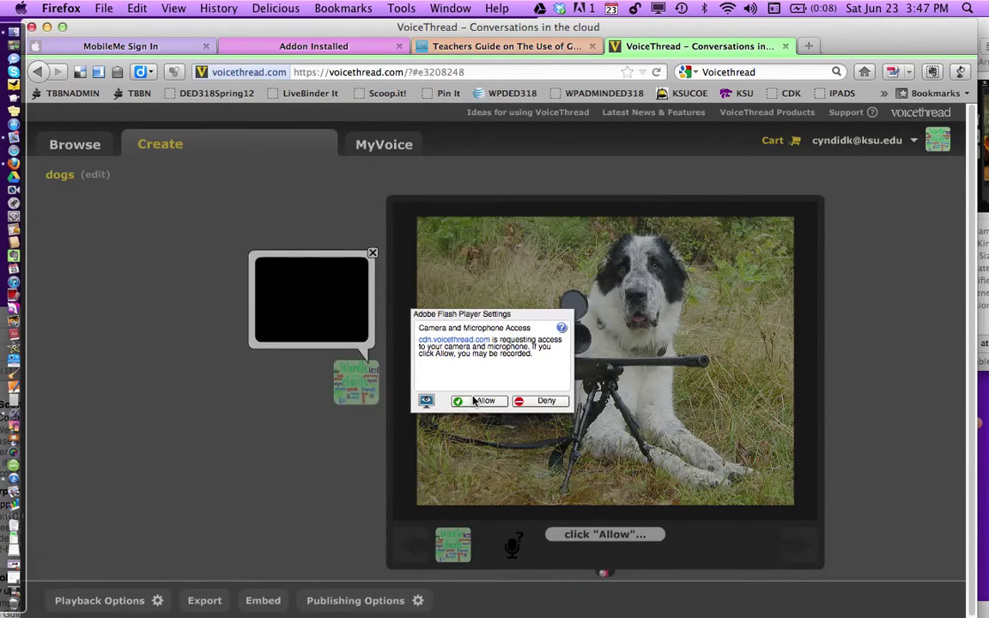
left_click(481, 401)
left_click(485, 402)
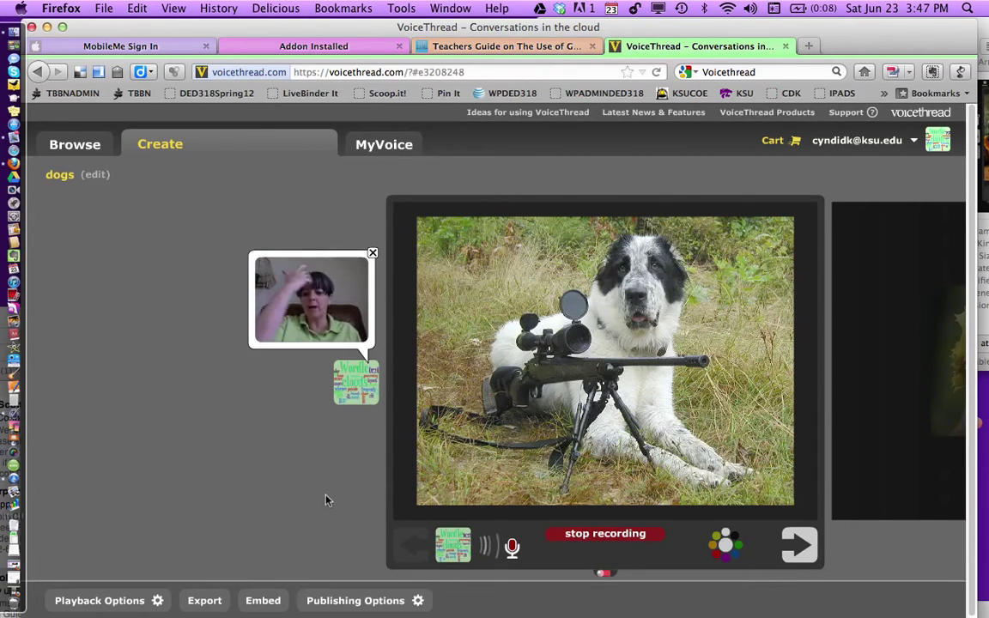
left_click(610, 536)
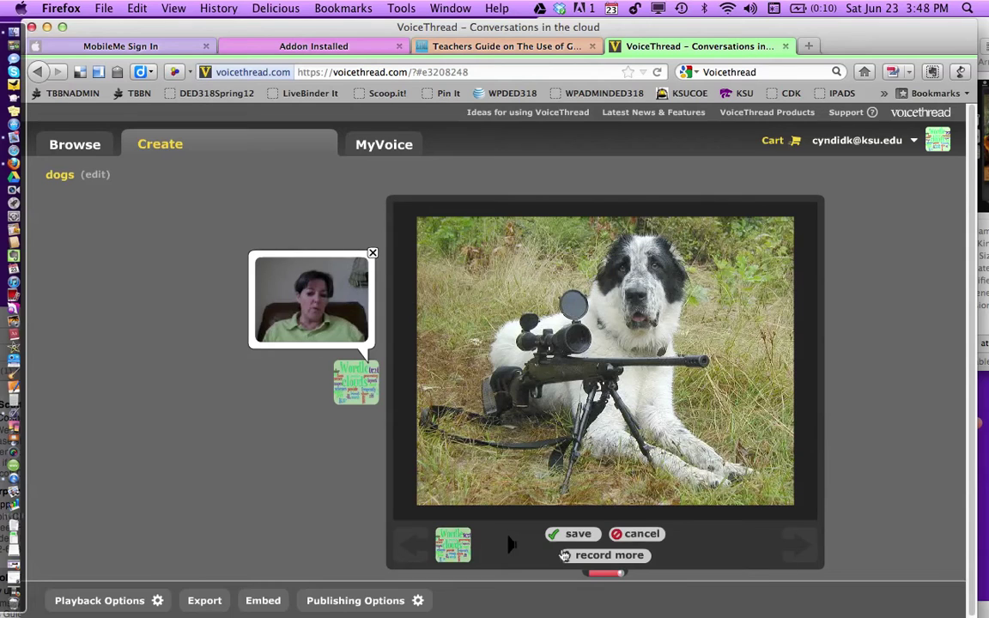
left_click(574, 534)
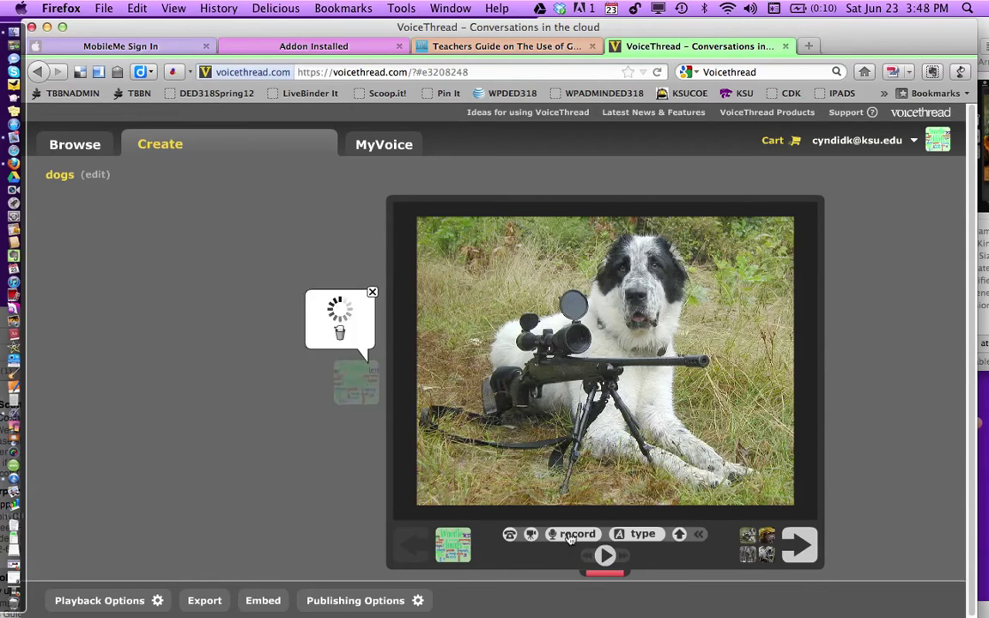
Record and save a microphone audio comment on the leaf-crowned dog picture.
left_click(795, 548)
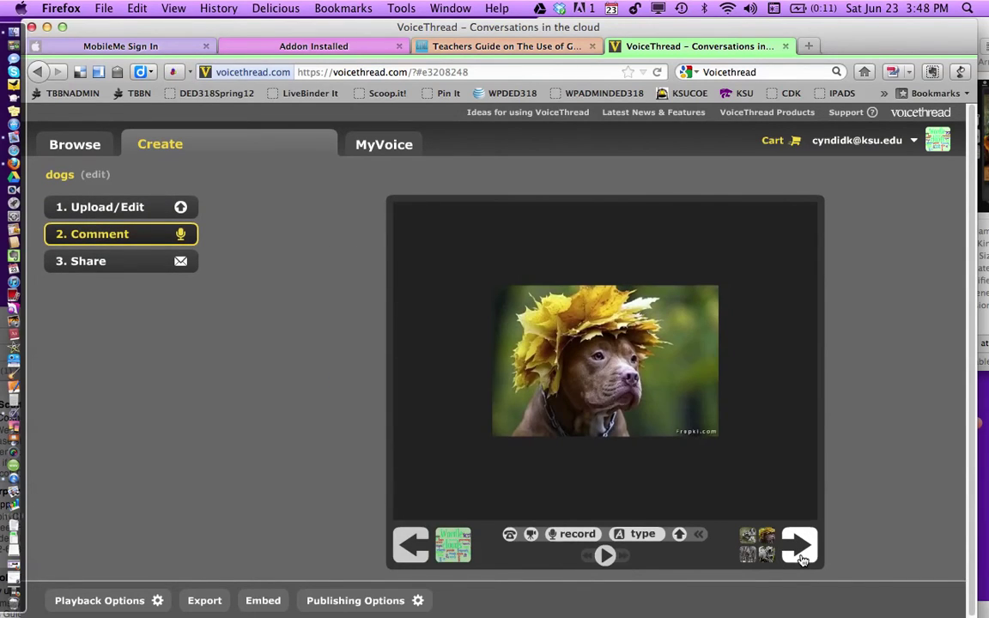
left_click(571, 534)
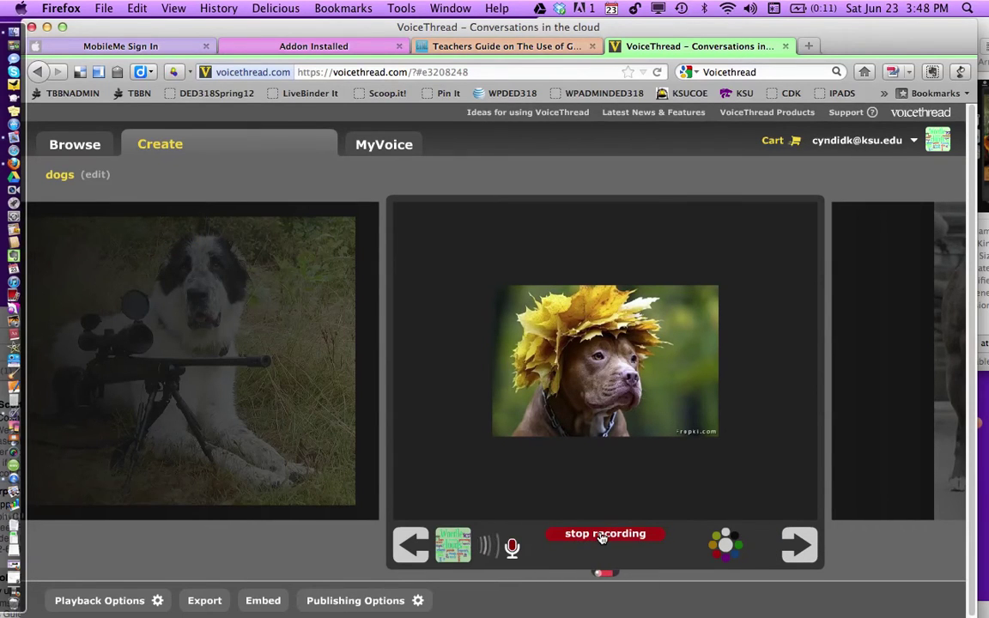
left_click(603, 535)
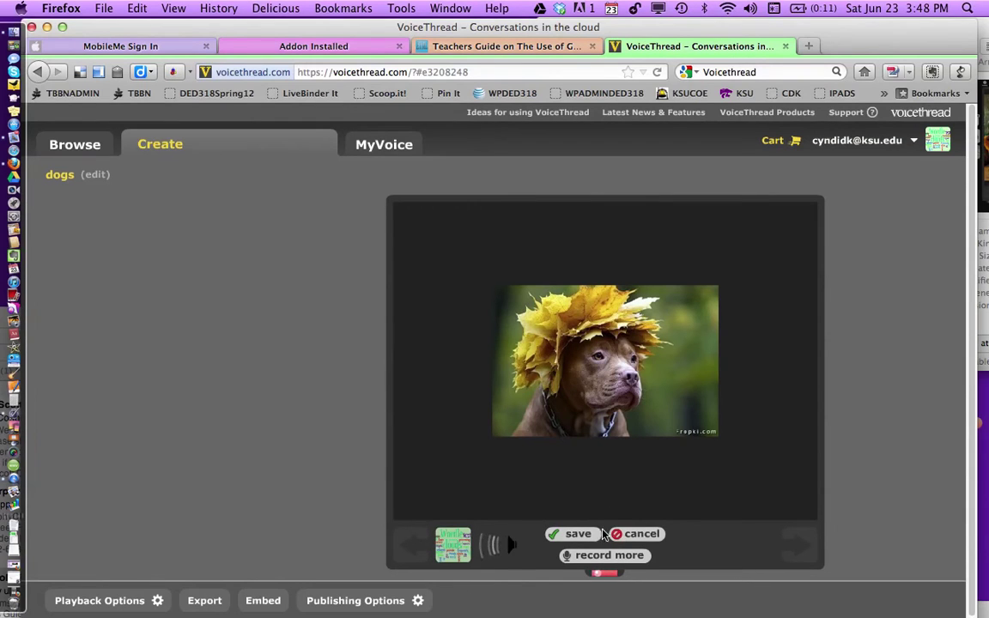
left_click(584, 535)
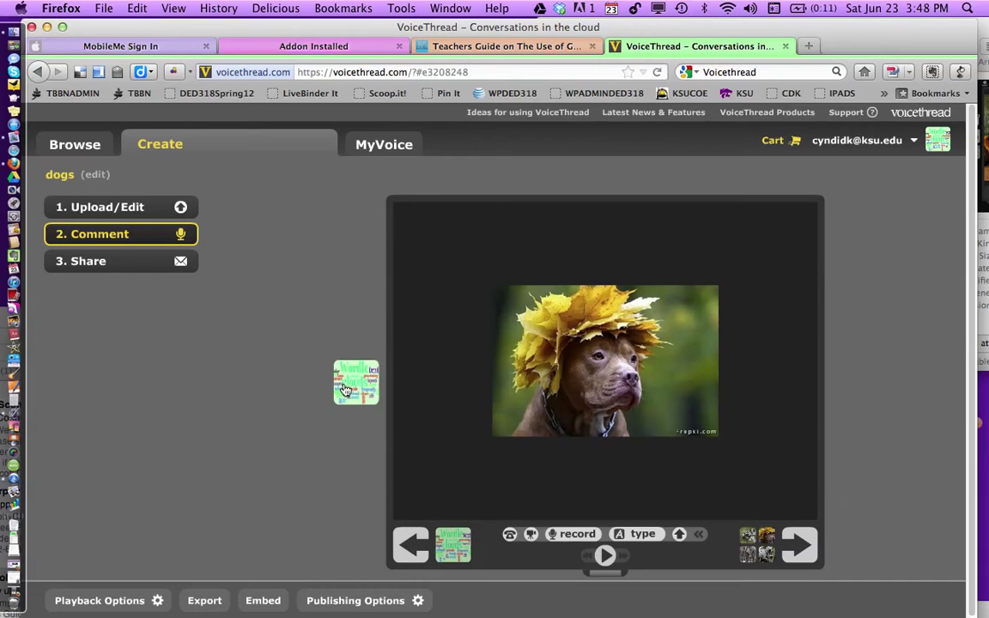
Switch the commenting identity to "fat dog" and save the text comment "type something" on the leaf-crowned dog picture.
left_click(453, 547)
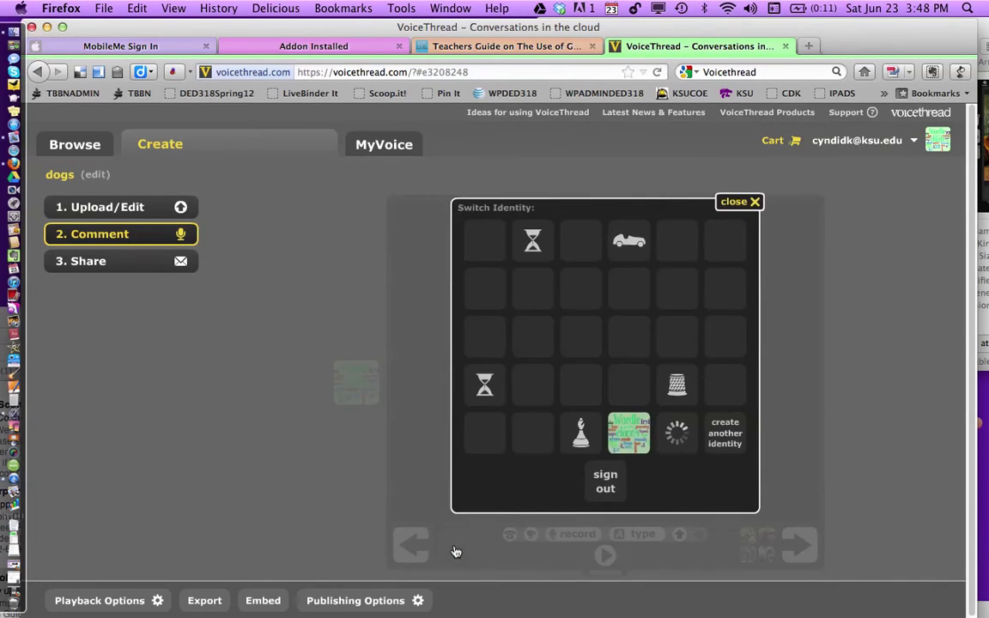
left_click(737, 343)
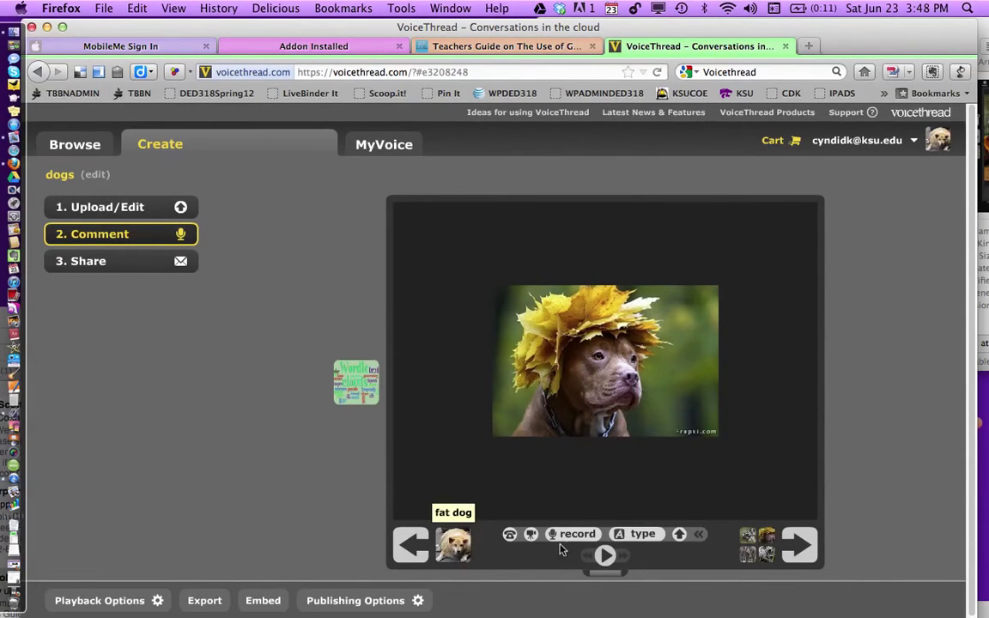
left_click(645, 535)
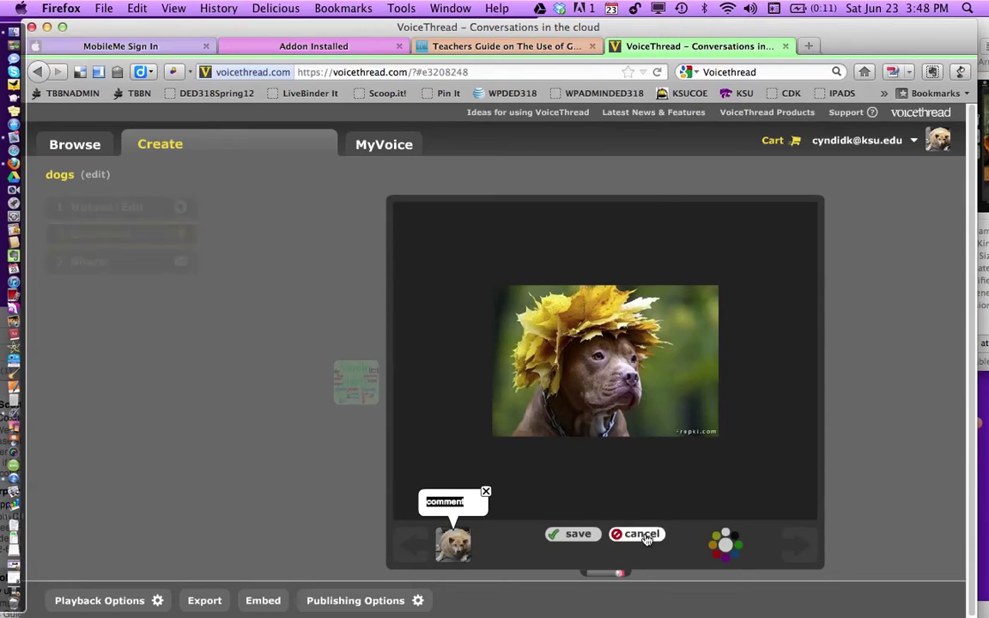
type("type something")
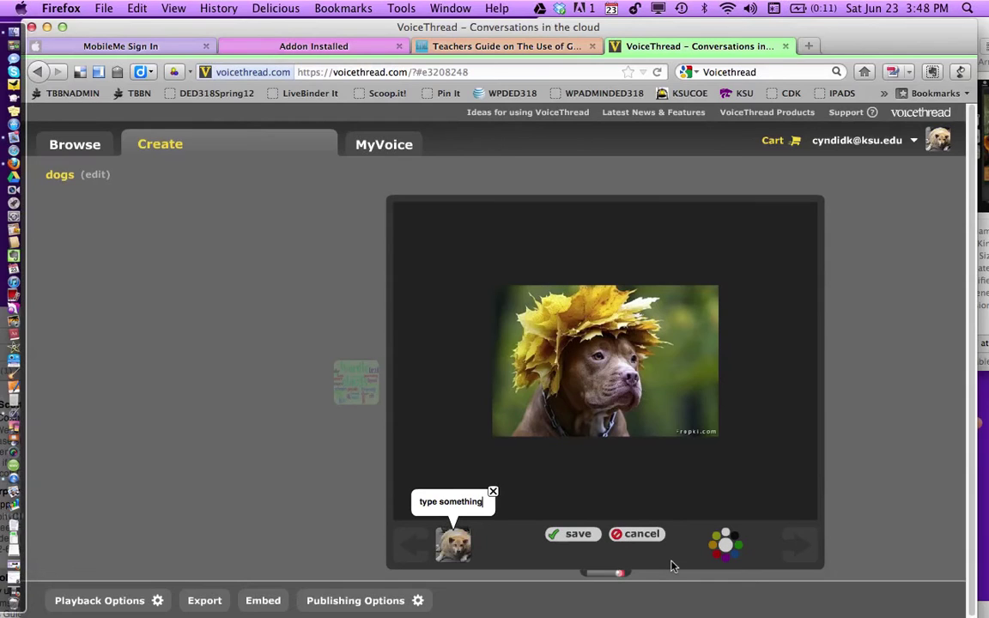
left_click(576, 539)
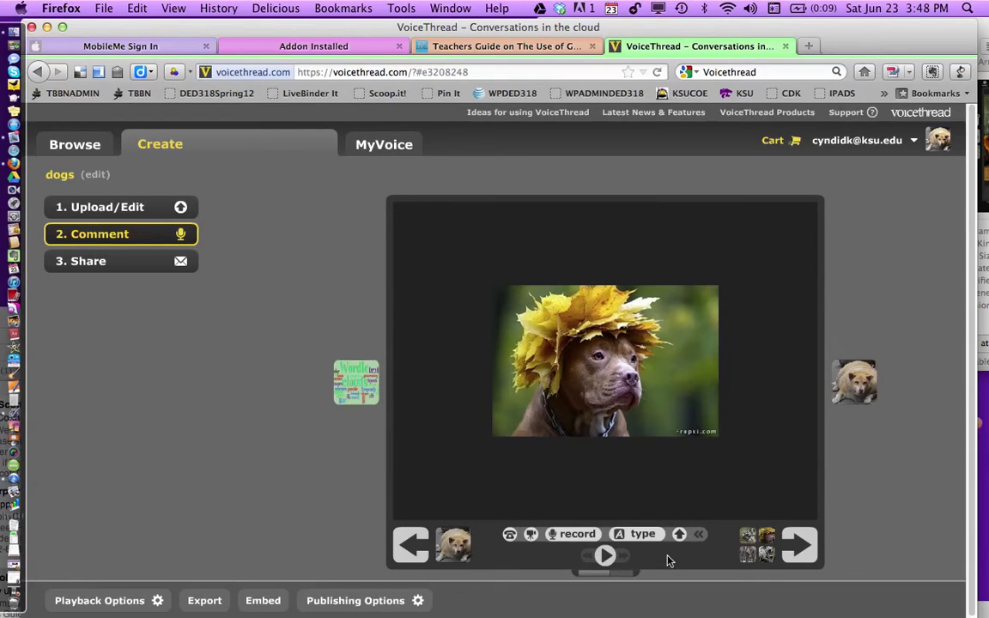
Save another comment on the leaf-crowned dog with a short coloured doodle stroke near its neck, and go to the next picture.
left_click(644, 535)
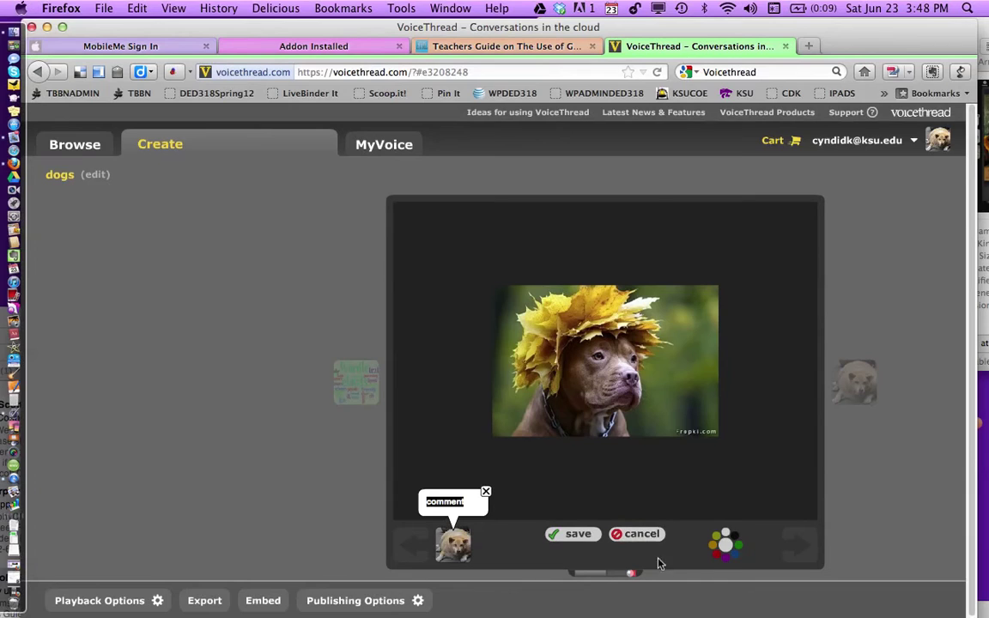
left_click(720, 560)
mouse_move(562, 414)
left_mouse_down()
mouse_move(656, 424)
mouse_move(730, 401)
mouse_move(591, 234)
mouse_move(503, 343)
mouse_move(574, 440)
mouse_move(599, 457)
left_mouse_up()
left_click(574, 533)
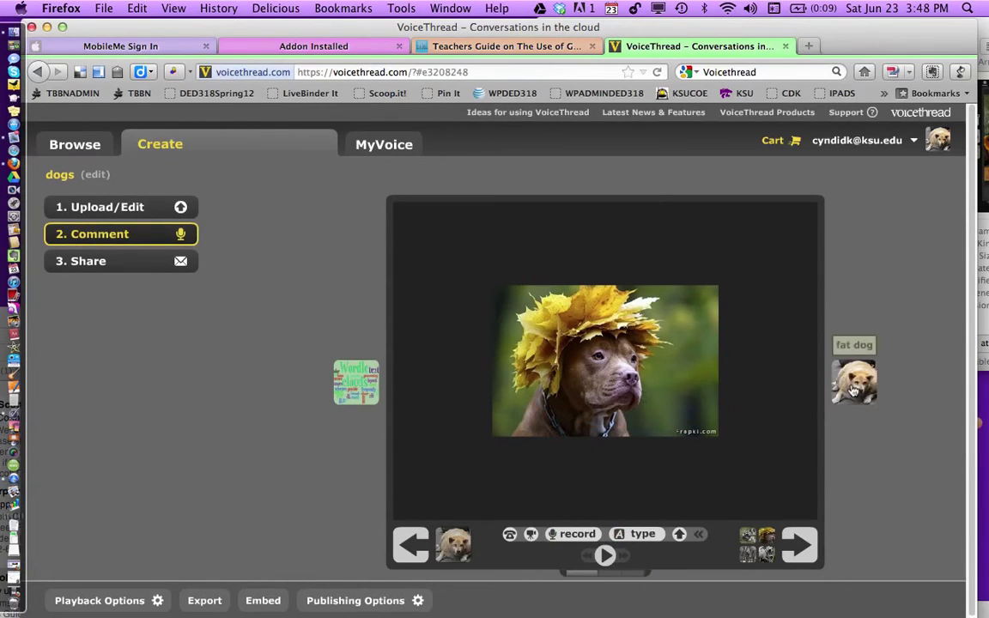
left_click(799, 552)
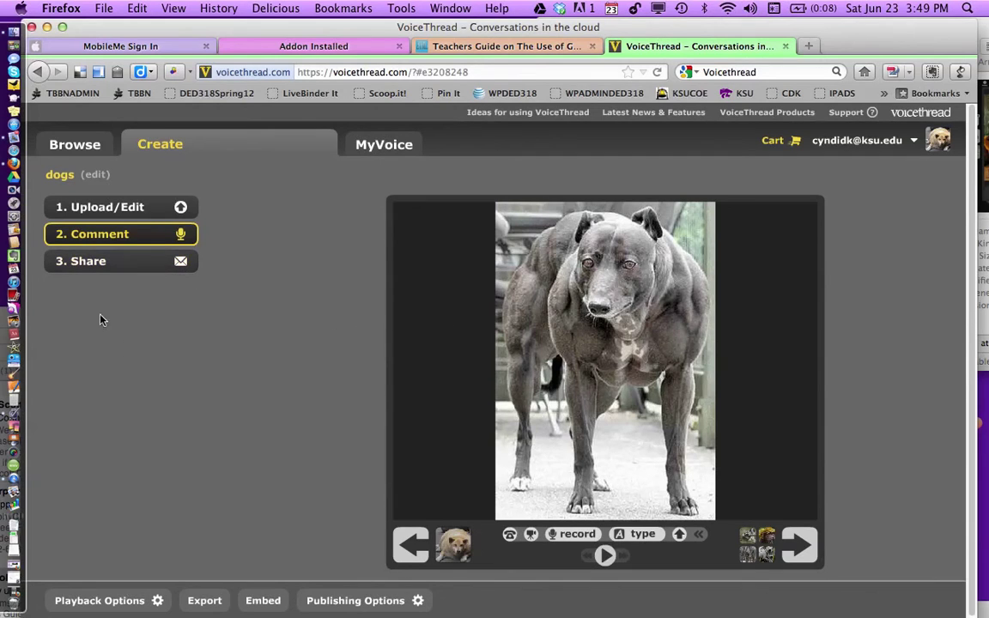
Set the VoiceThread's publishing options to let anyone view and comment, moderate comments and show it on the Browse page, and save them.
left_click(103, 264)
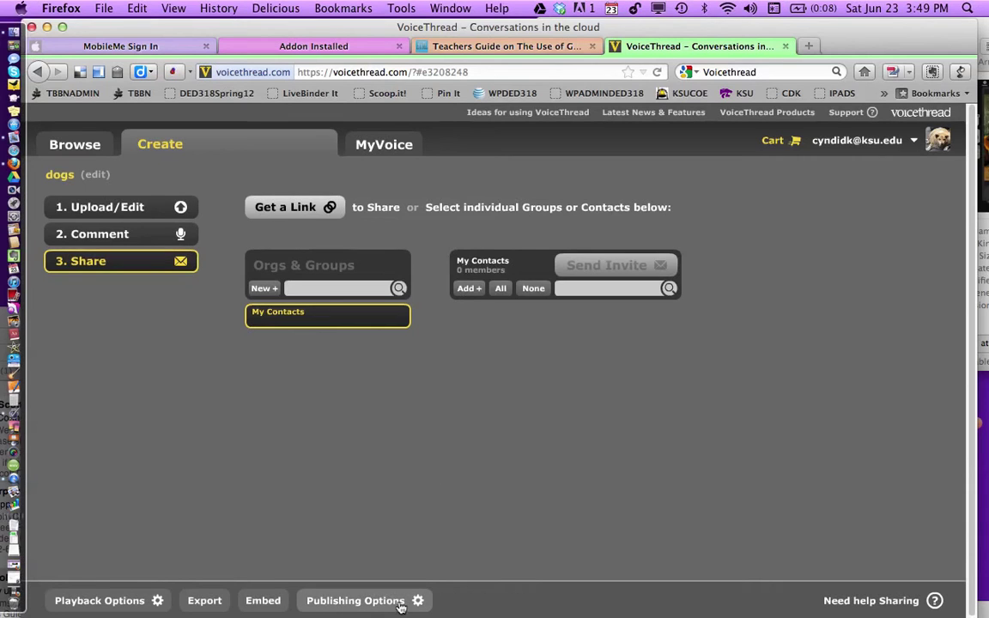
left_click(349, 601)
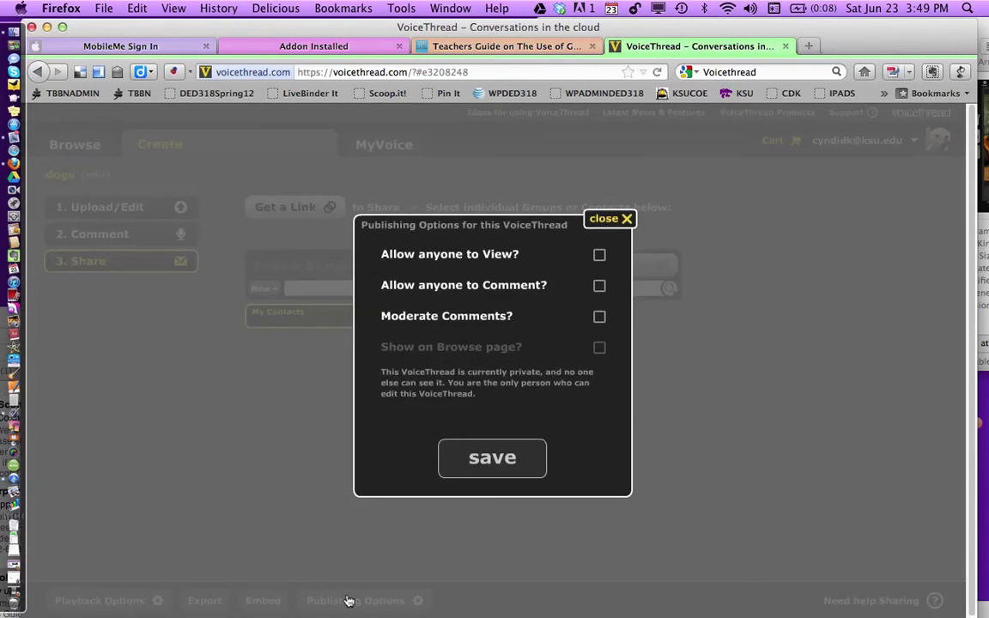
left_click(601, 257)
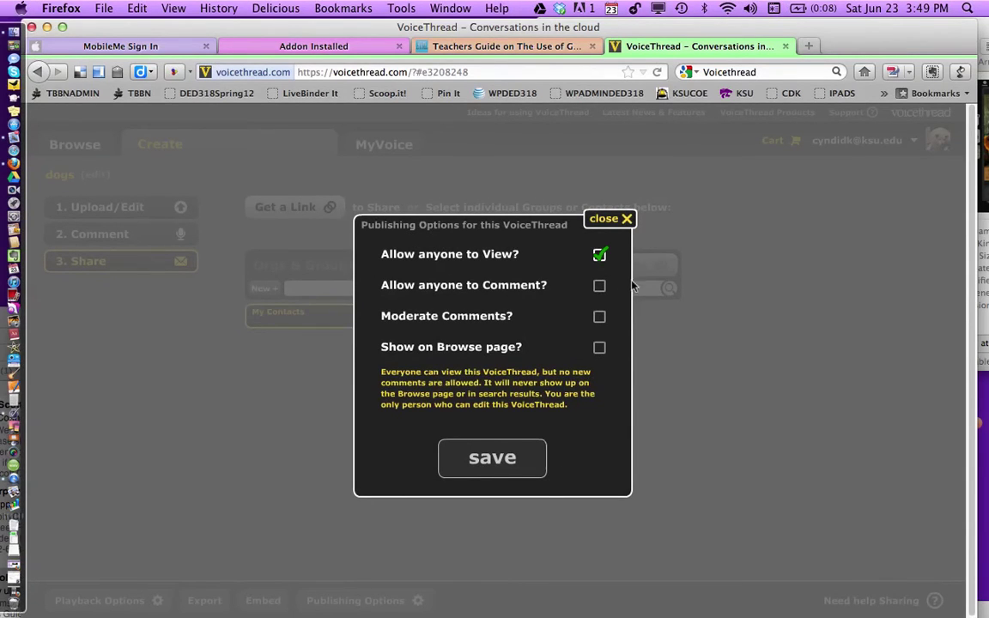
left_click(599, 287)
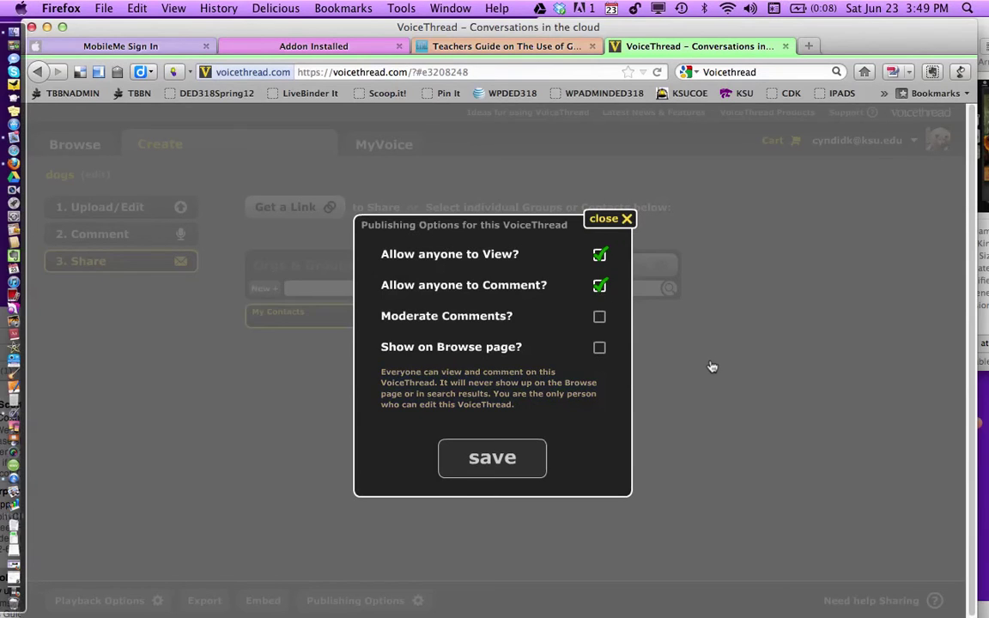
left_click(599, 317)
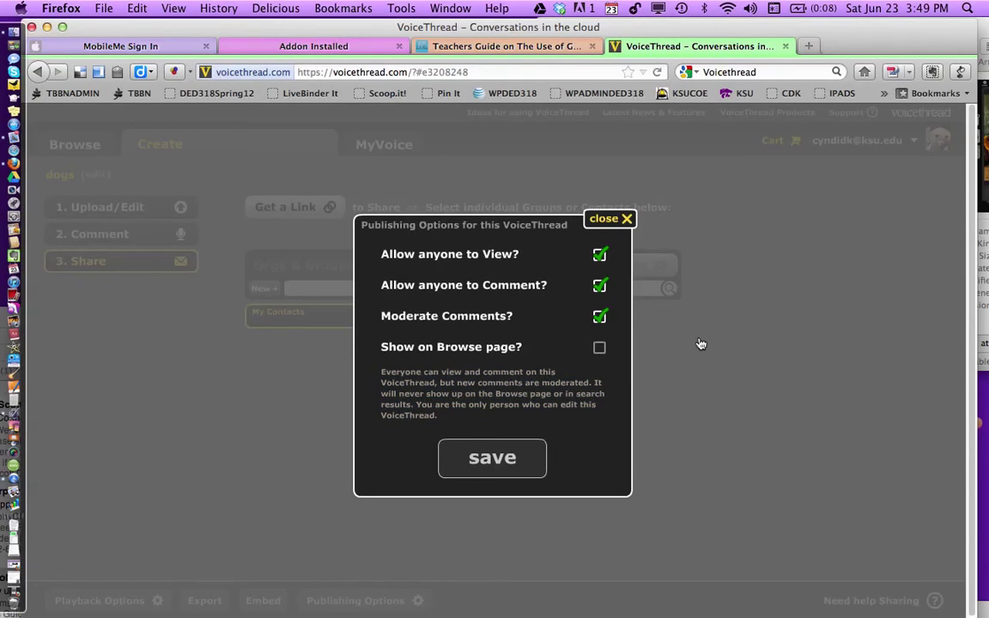
left_click(599, 349)
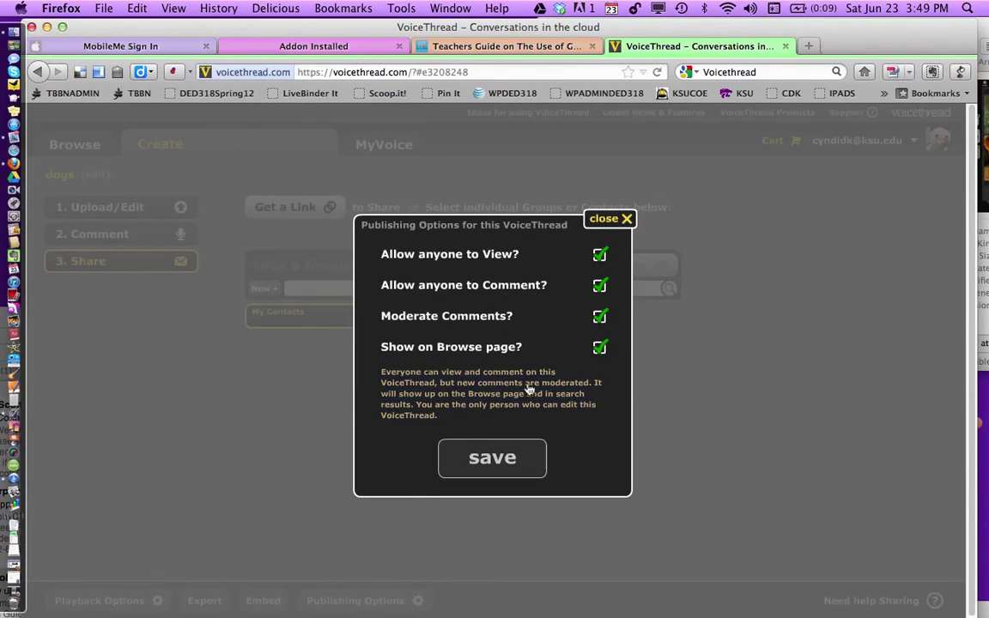
left_click(492, 460)
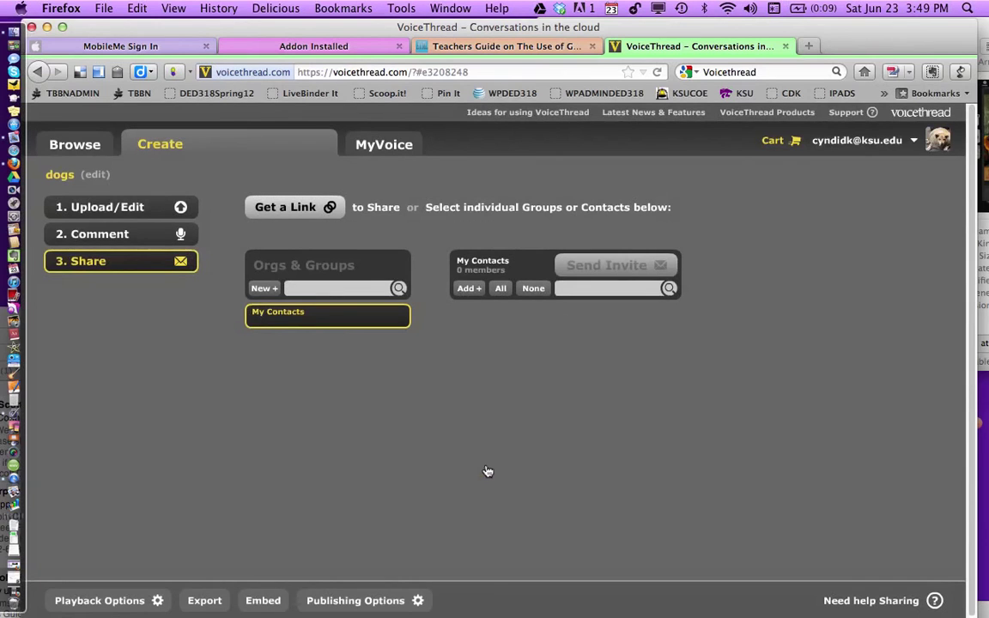
Copy the embed code of the dogs VoiceThread to the clipboard and close the embed dialog.
left_click(263, 601)
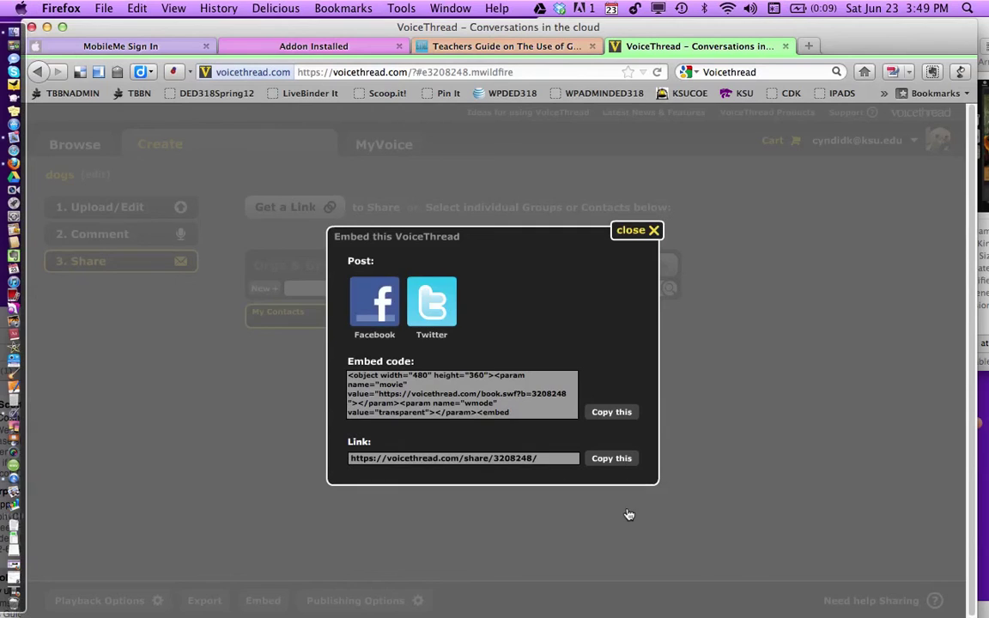
left_click(611, 412)
left_click_drag(539, 459, 259, 457)
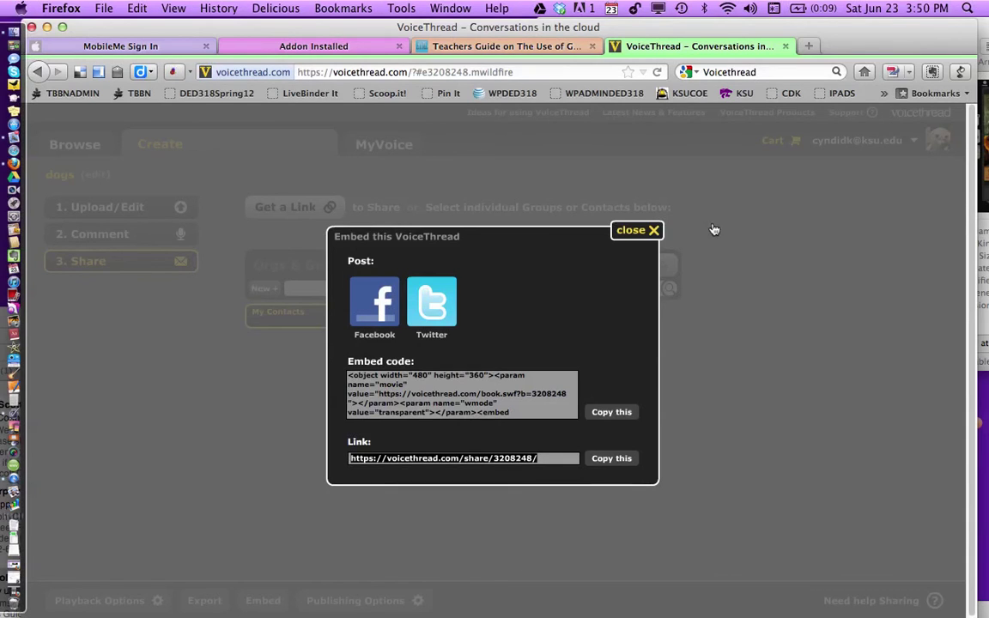
left_click(653, 232)
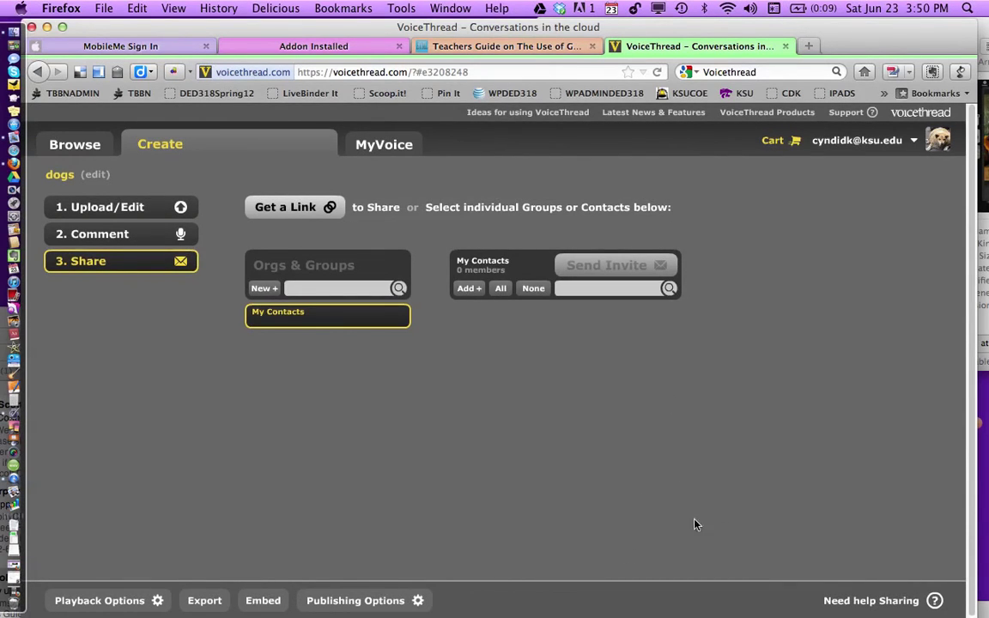
left_click(263, 600)
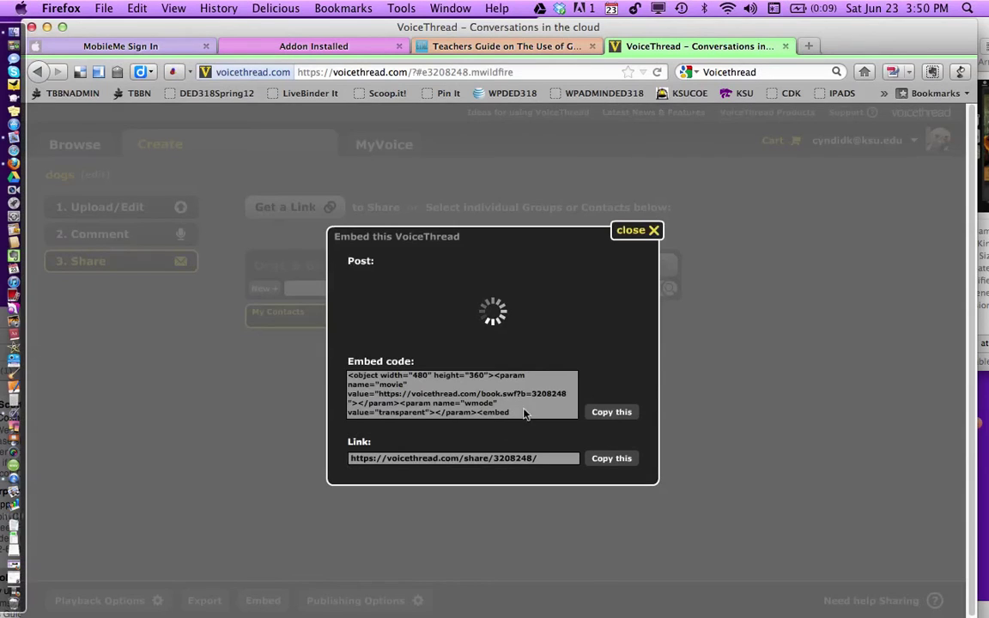
left_click(612, 412)
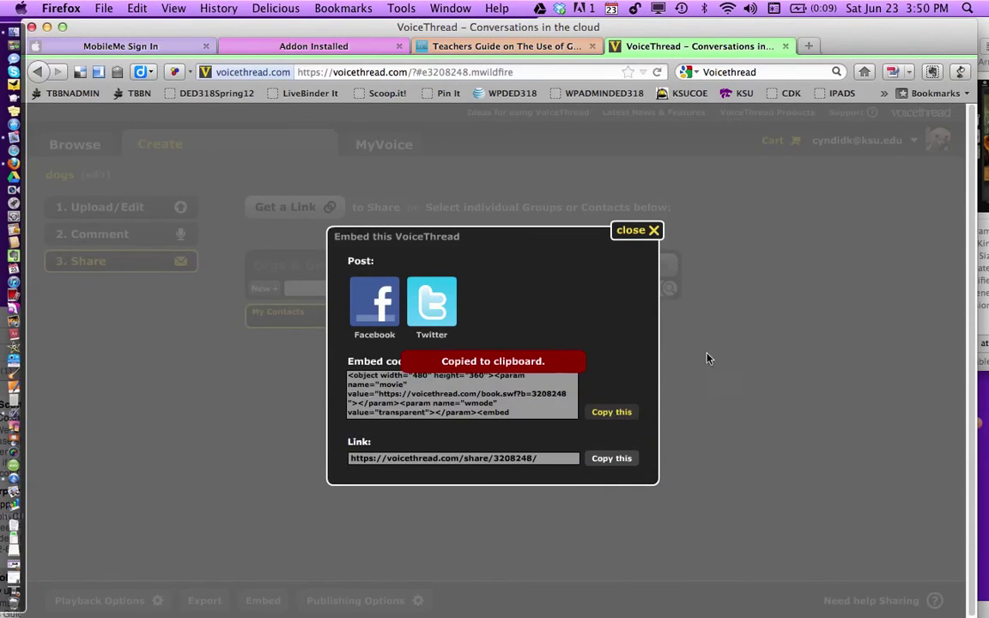
left_click(649, 231)
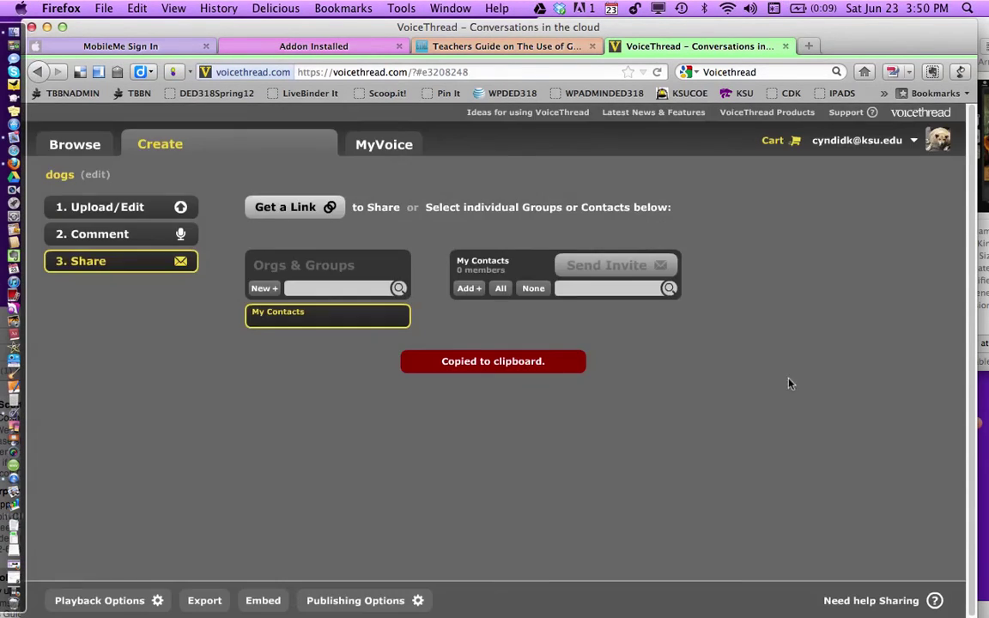